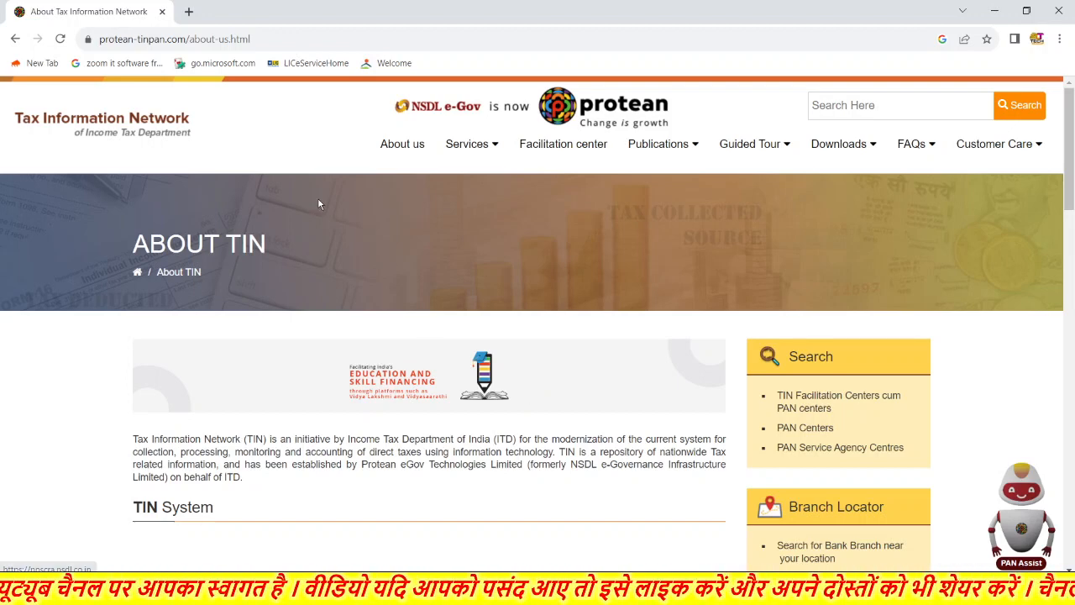
- Search Google for 'tin nsdl' in a new tab and open the TIN NSDL result
left_click(190, 14)
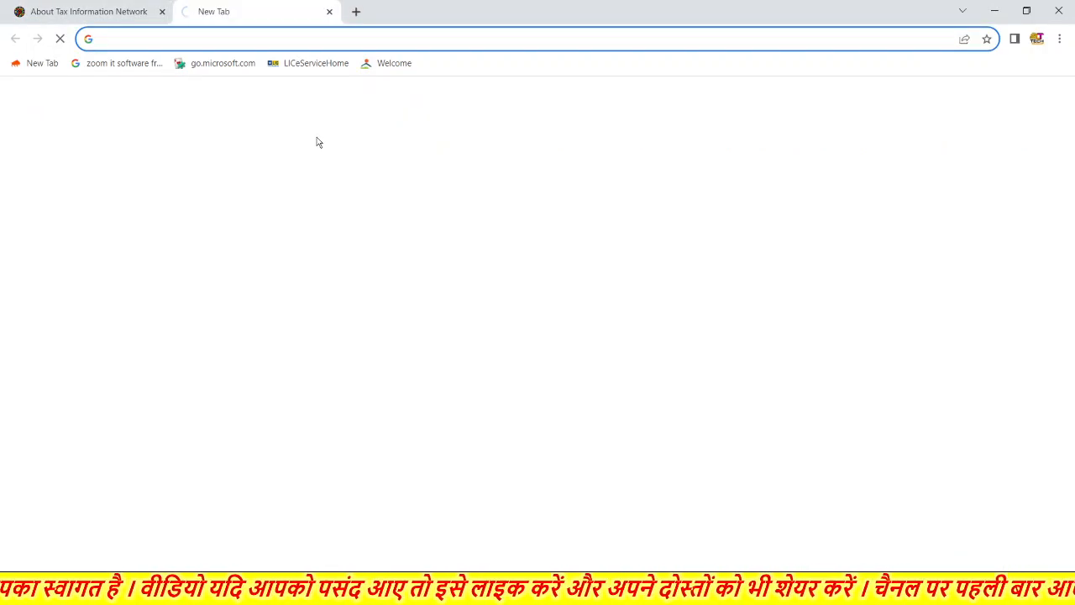
left_click(480, 298)
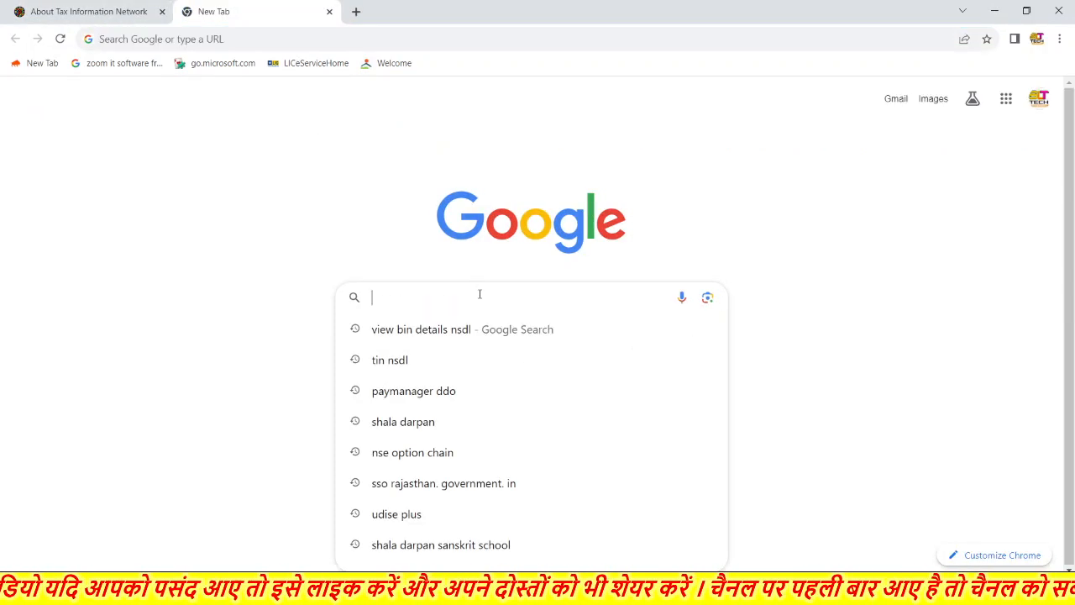
left_click(415, 364)
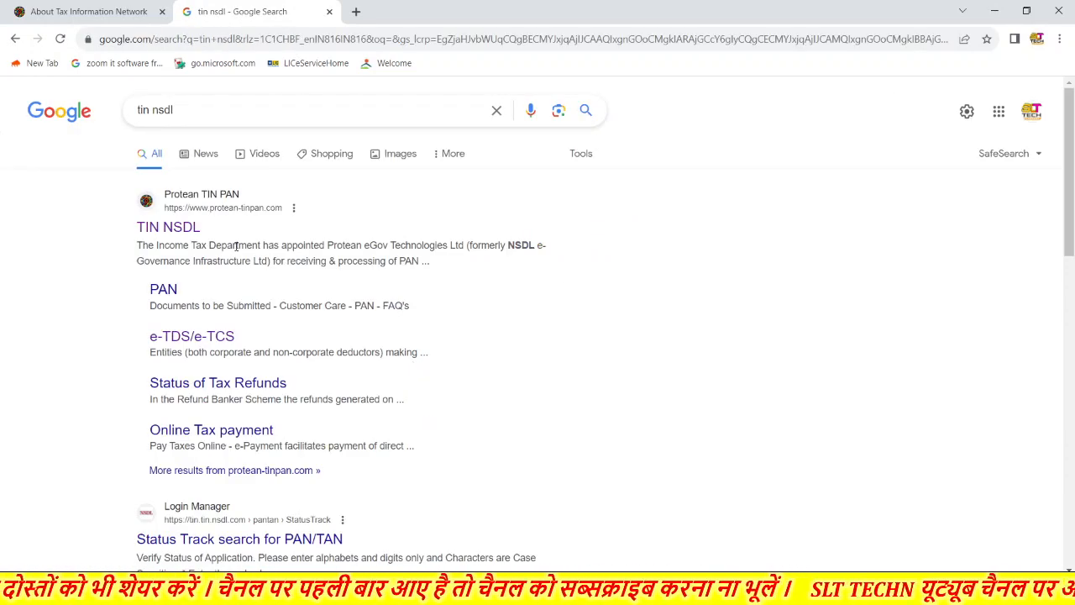
left_click(172, 235)
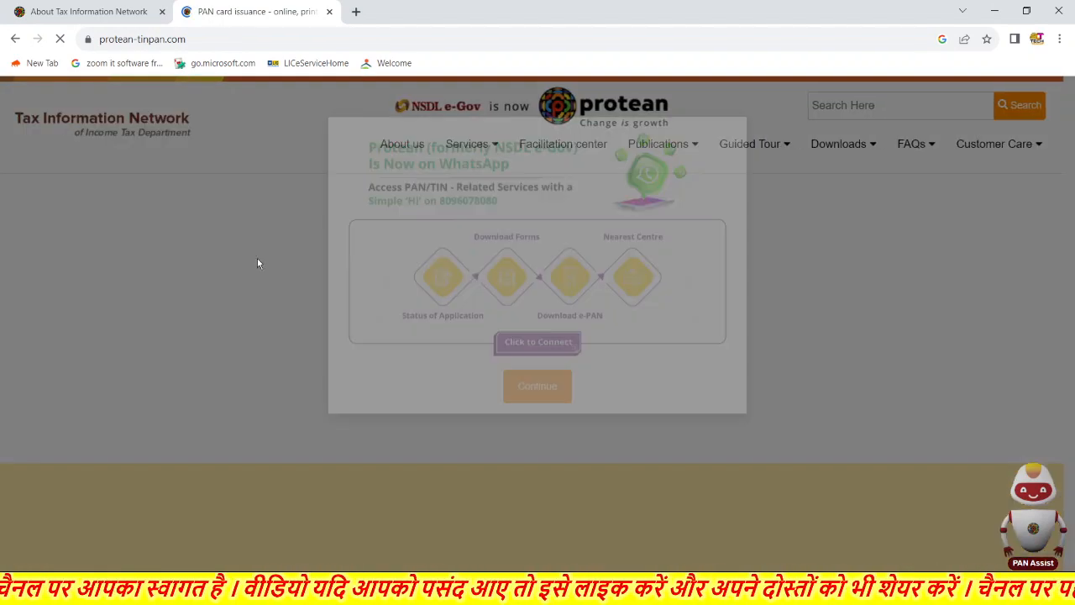
- Close the WhatsApp notice and go to the e-TDS/e-TCS overview under Services
left_click(266, 271)
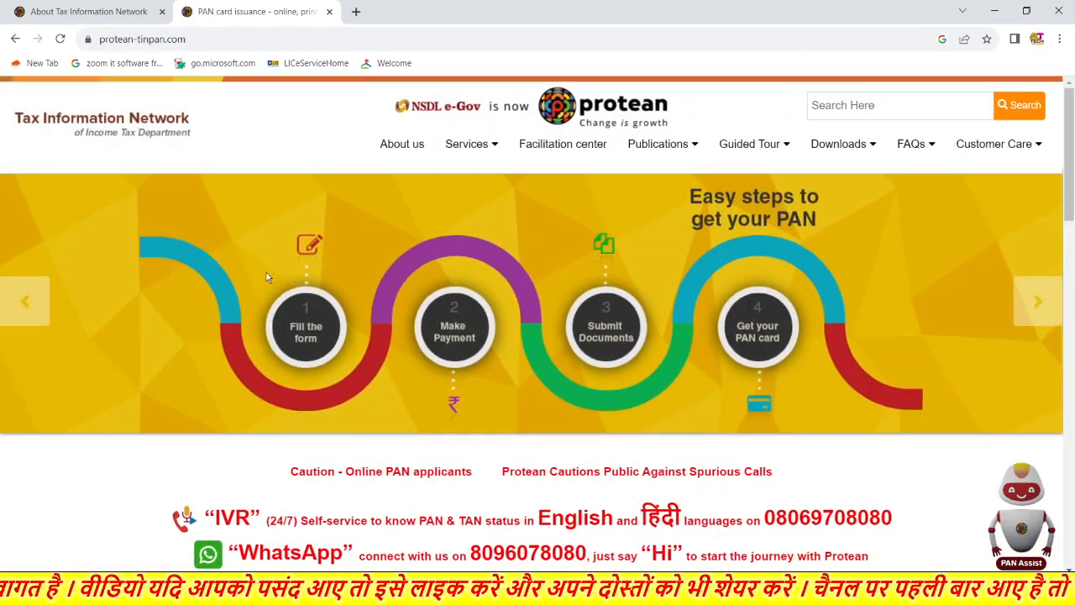
mouse_move(483, 149)
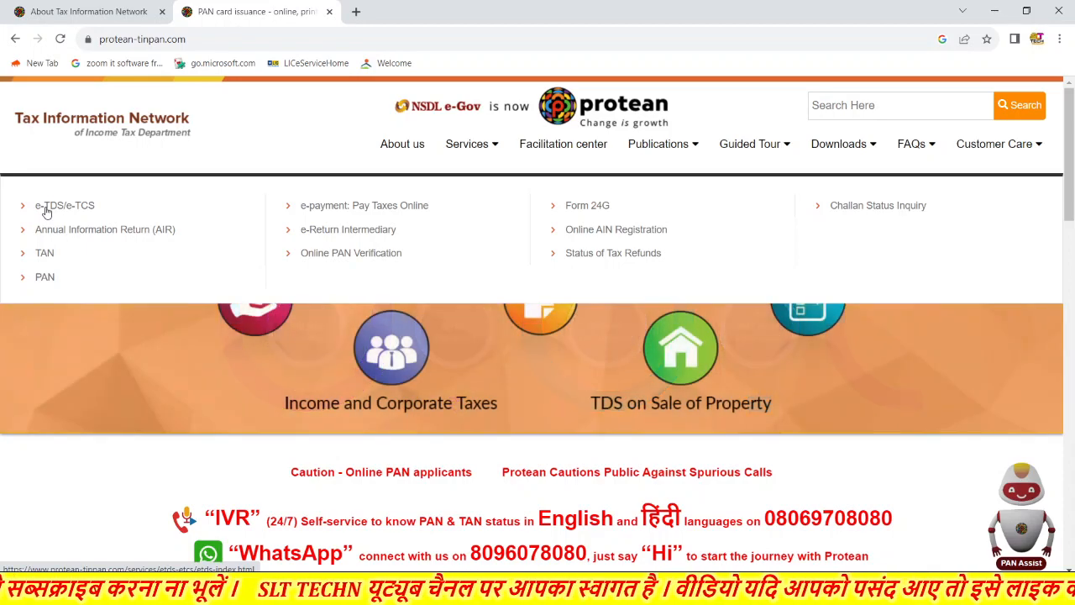
left_click(46, 207)
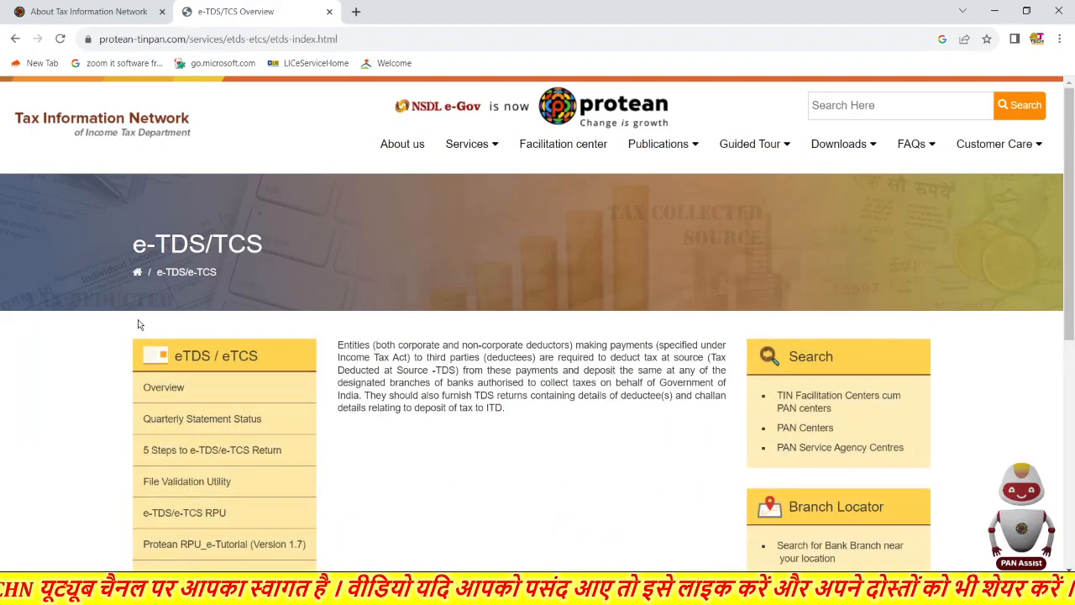
scroll(269, 366, "down", 2)
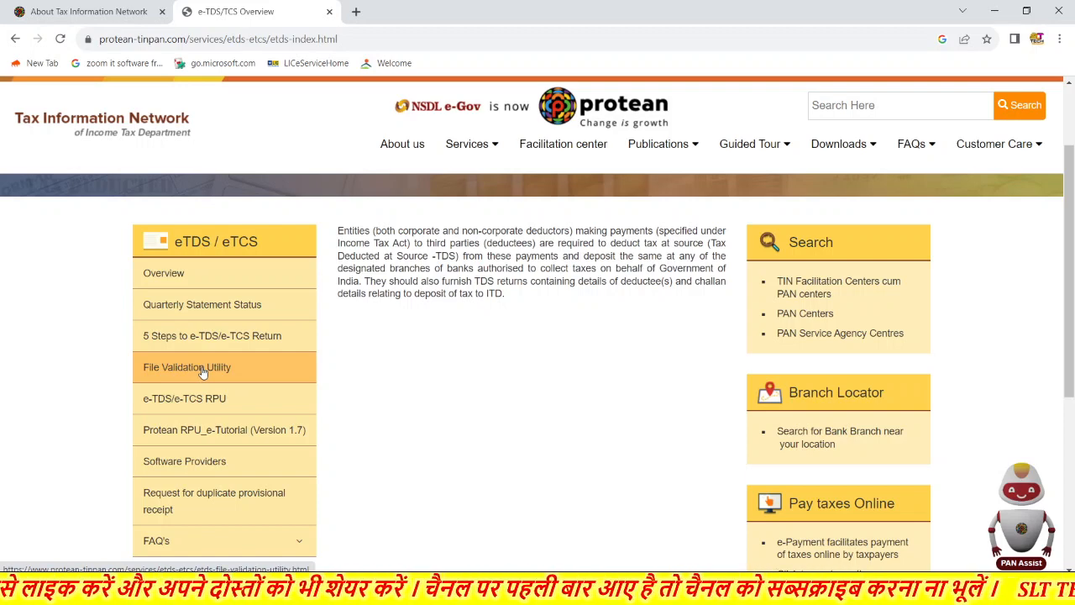
- Open File Validation Utility and scroll to the FVU 8.3 and 2.179 downloads
left_click(201, 371)
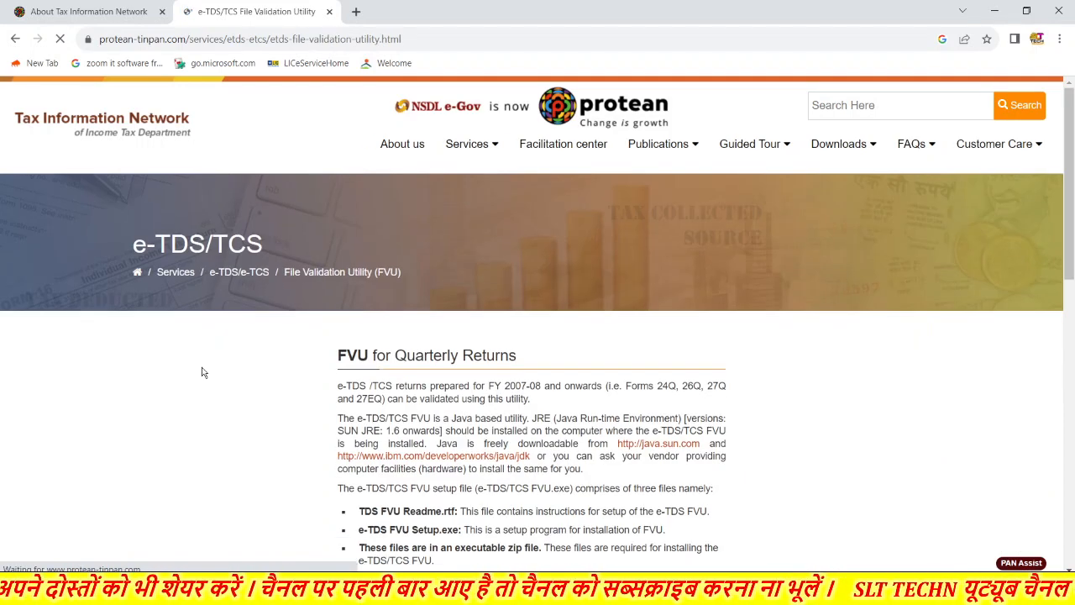
scroll(423, 449, "down", 1)
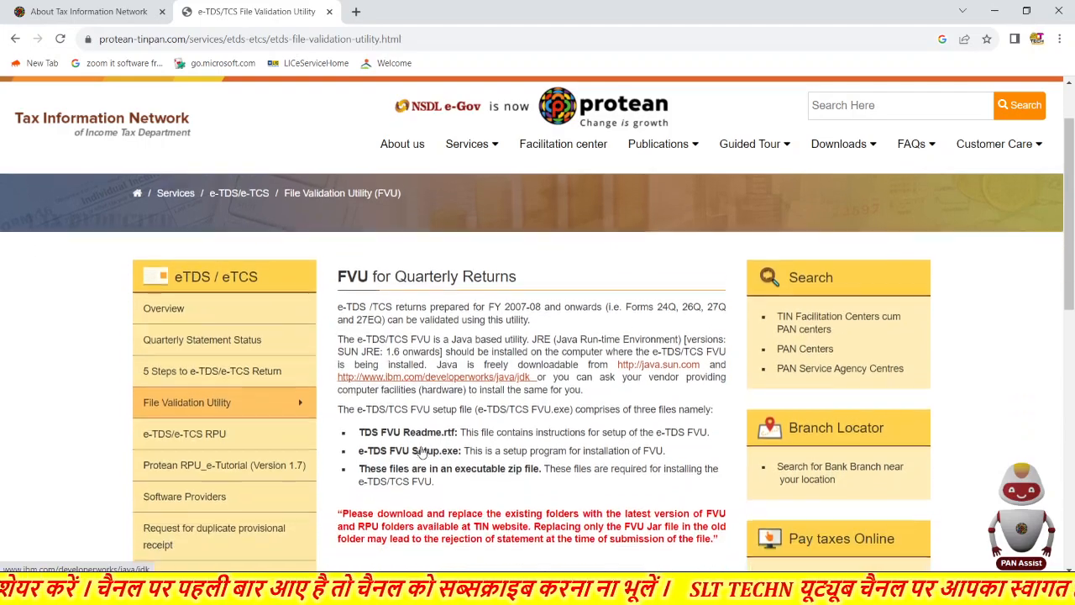
scroll(423, 451, "down", 1)
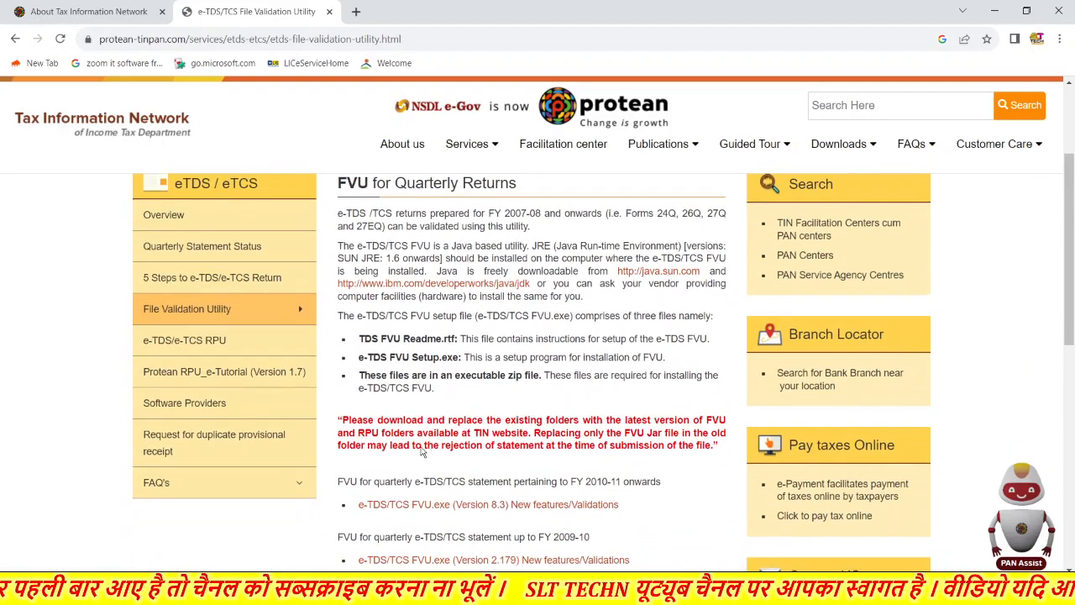
scroll(423, 451, "down", 1)
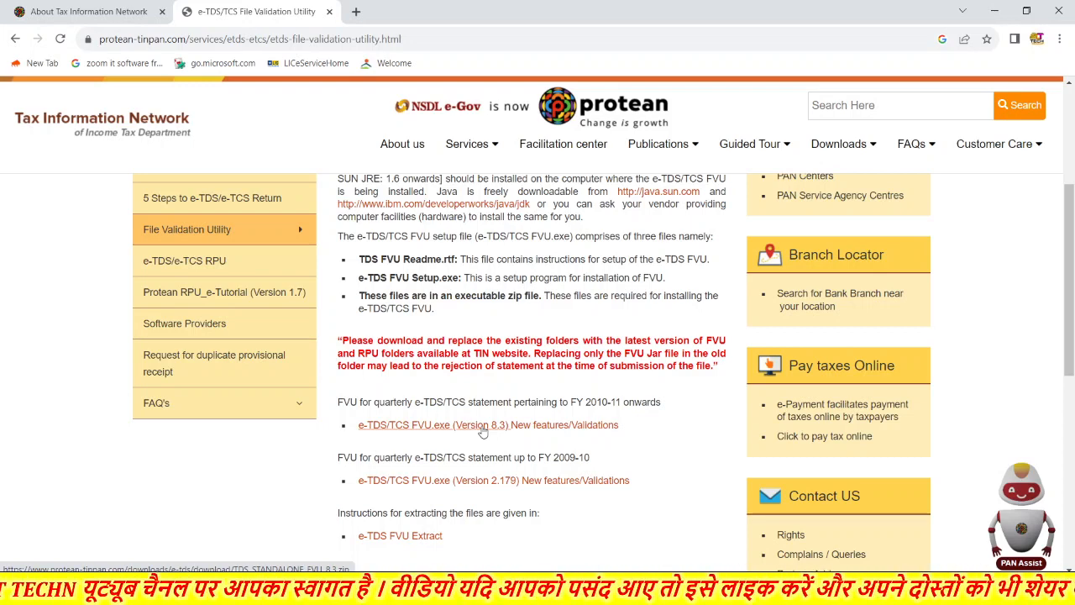
- Download RPU version 4.8 from the e-TDS/e-TCS RPU page and show TDS_RPU_4.8.zip in its folder
left_click(216, 264)
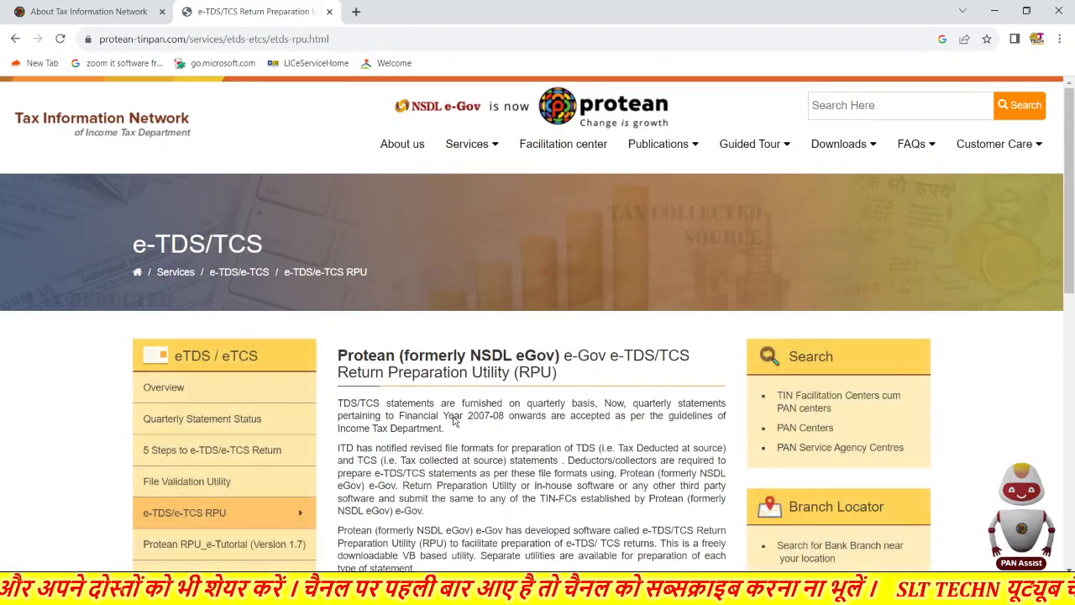
scroll(453, 421, "down", 2)
scroll(453, 421, "down", 2)
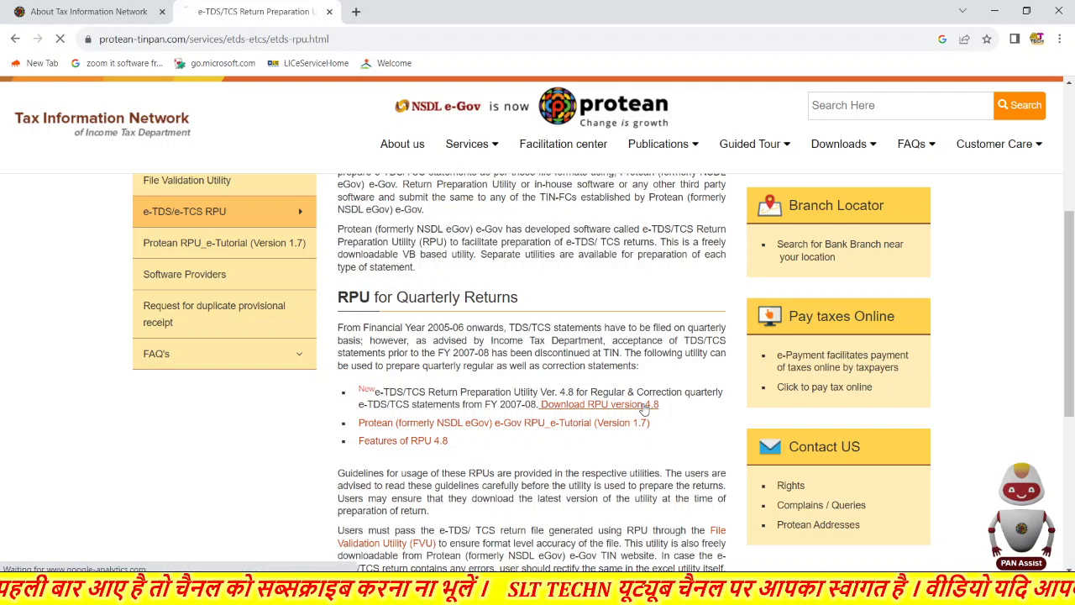
left_click(644, 409)
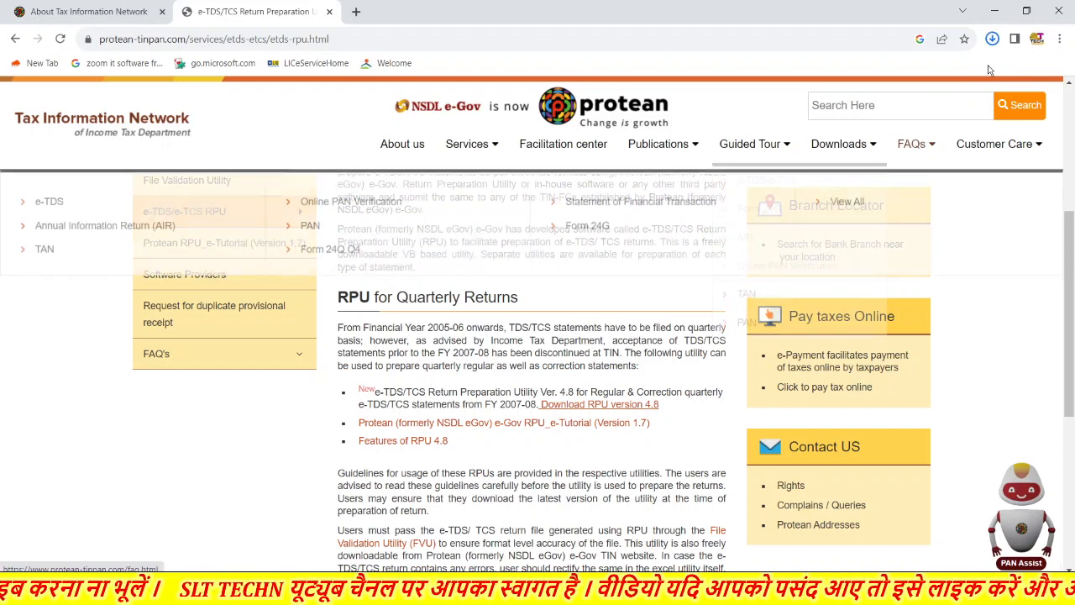
left_click(992, 40)
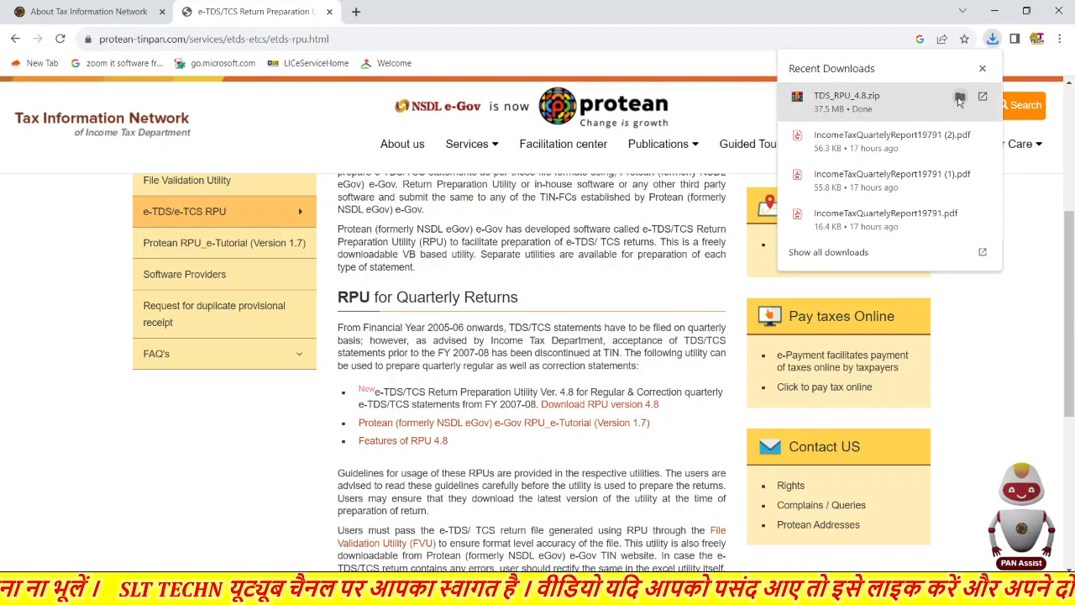
left_click(960, 98)
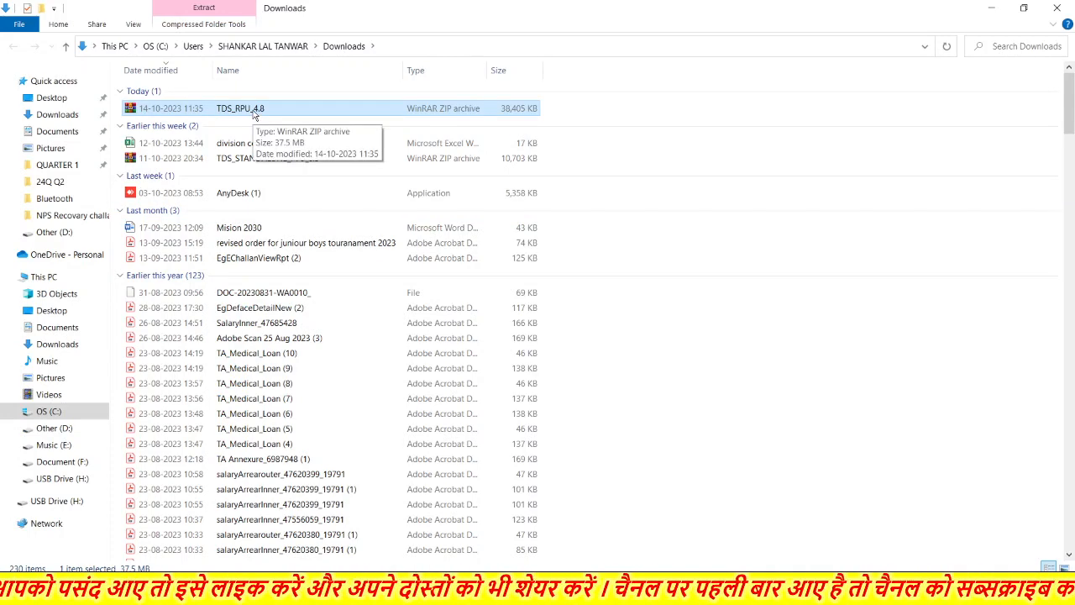
- Extract TDS_RPU_4.8.zip here in Downloads, then switch back to Chrome
double_click(257, 110)
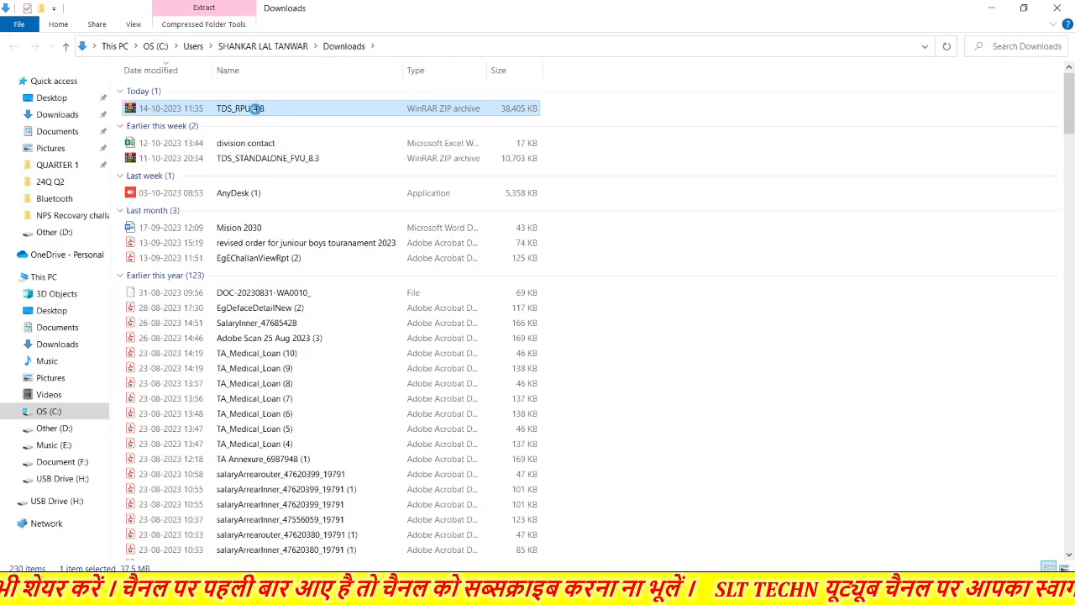
right_click(257, 109)
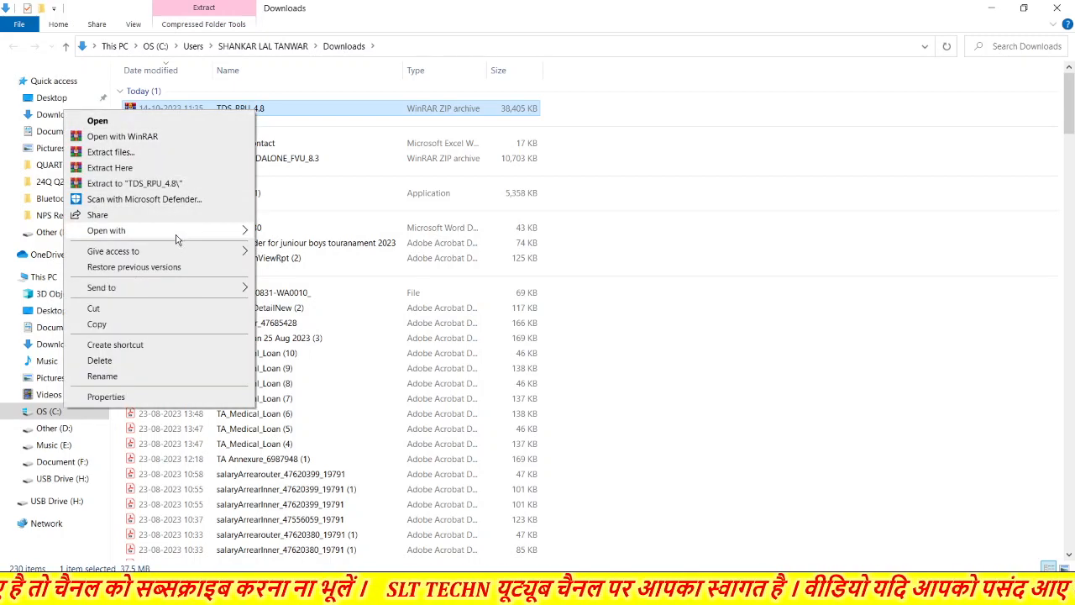
left_click(127, 172)
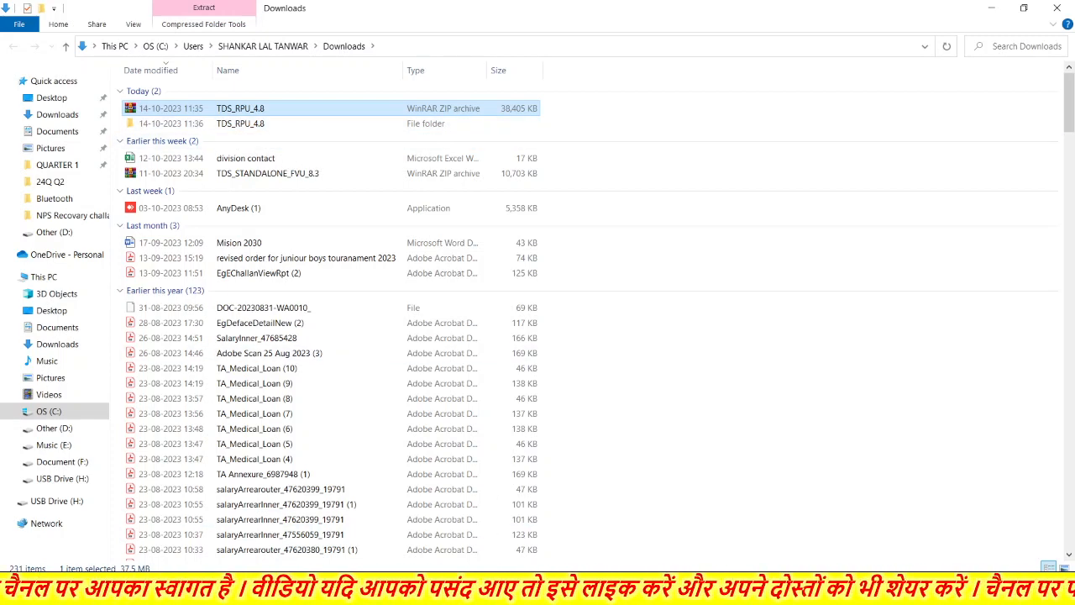
mouse_move(398, 592)
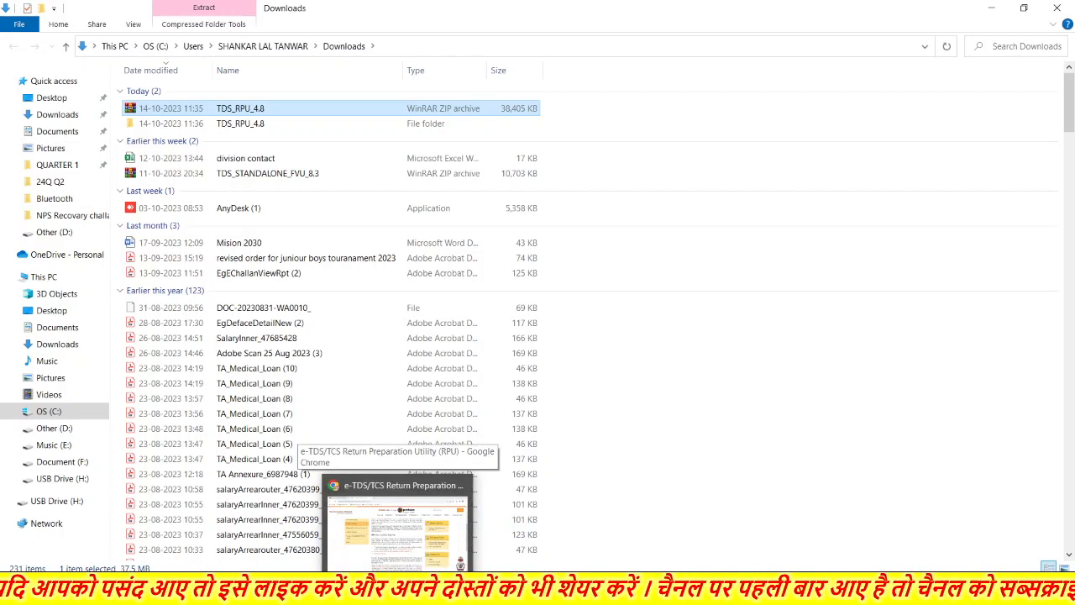
left_click(399, 591)
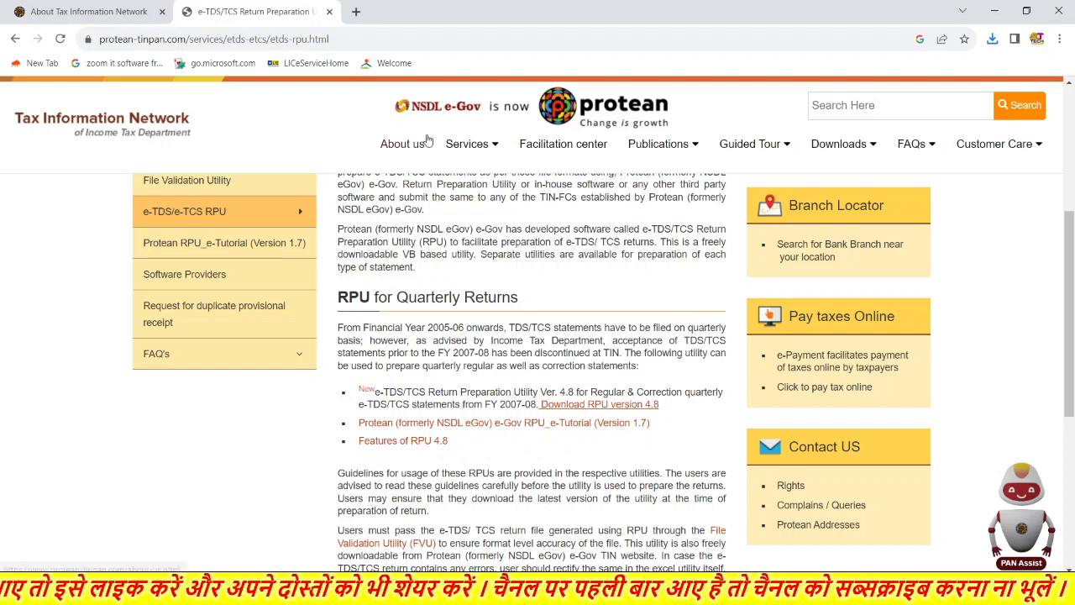
- Search 'view bin details nsdl' in a new tab and open the BIN View page
left_click(356, 11)
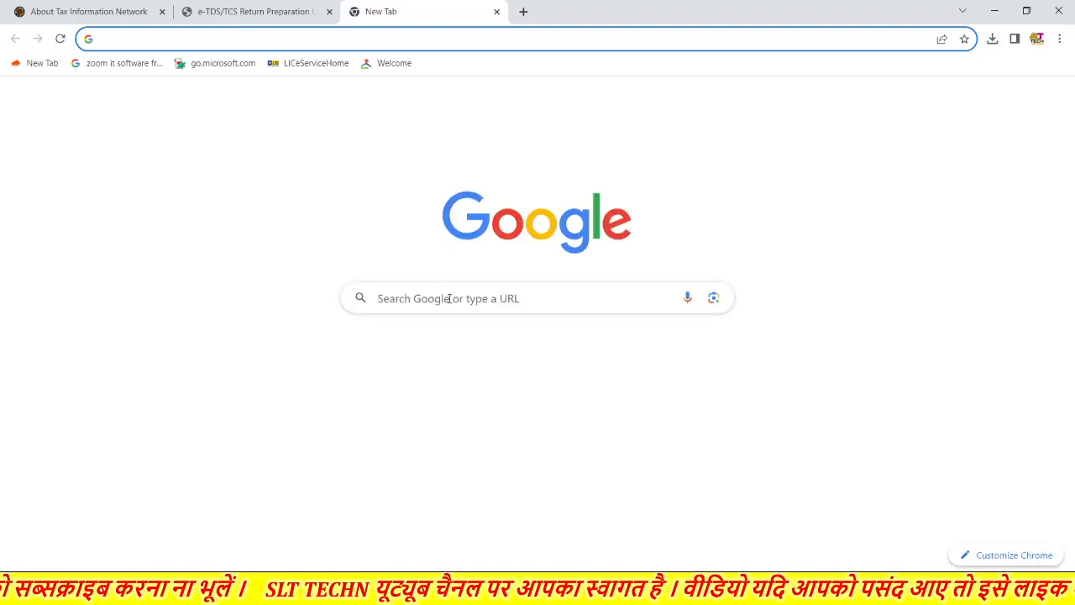
left_click(450, 299)
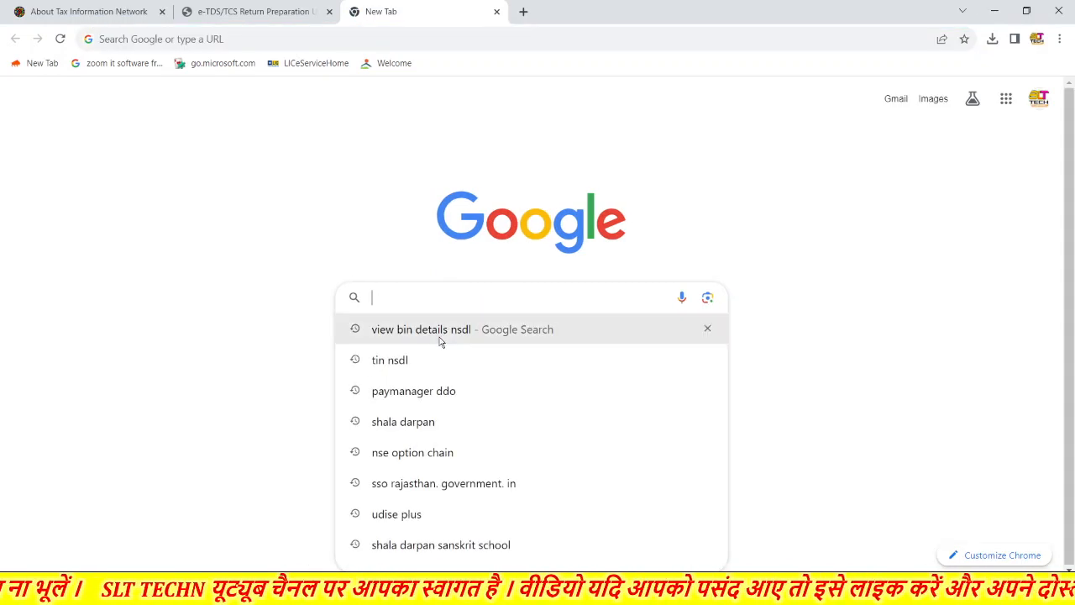
left_click(444, 332)
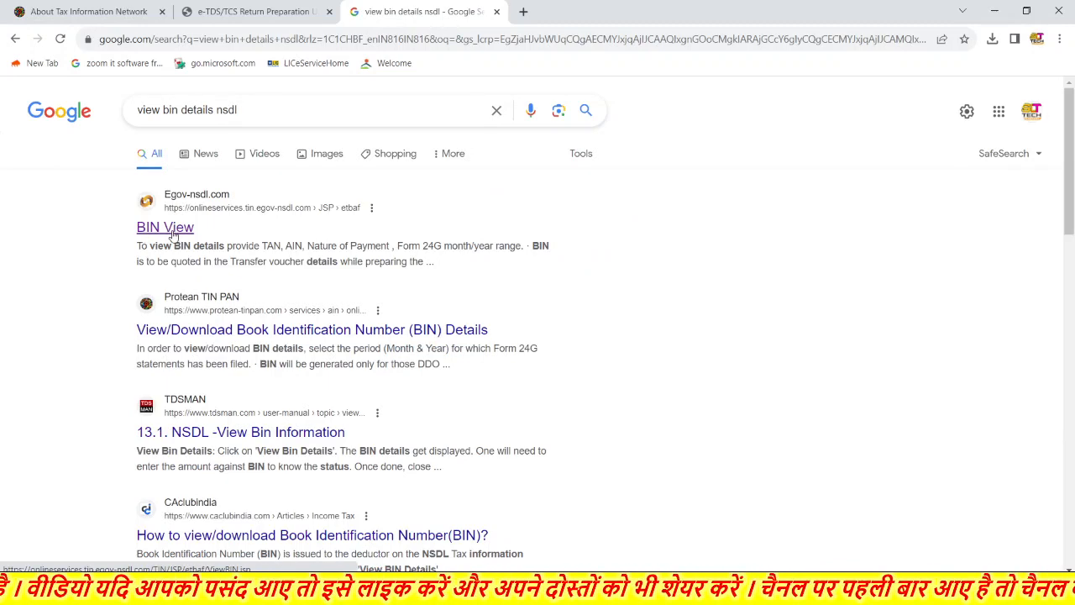
left_click(164, 234)
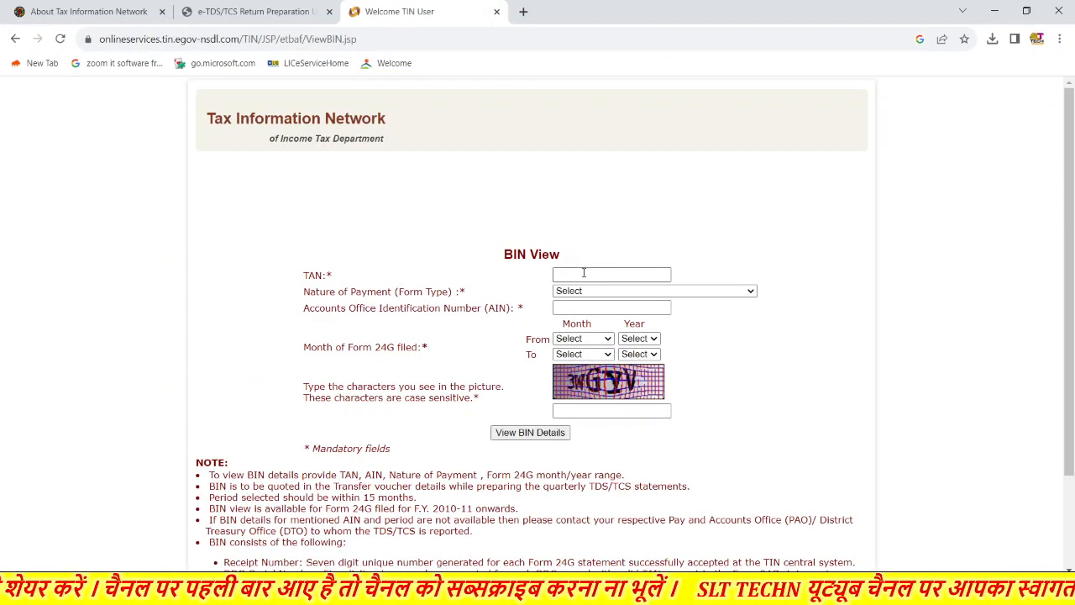
- Check the nature-of-payment form type options in the BIN View form
left_click(584, 273)
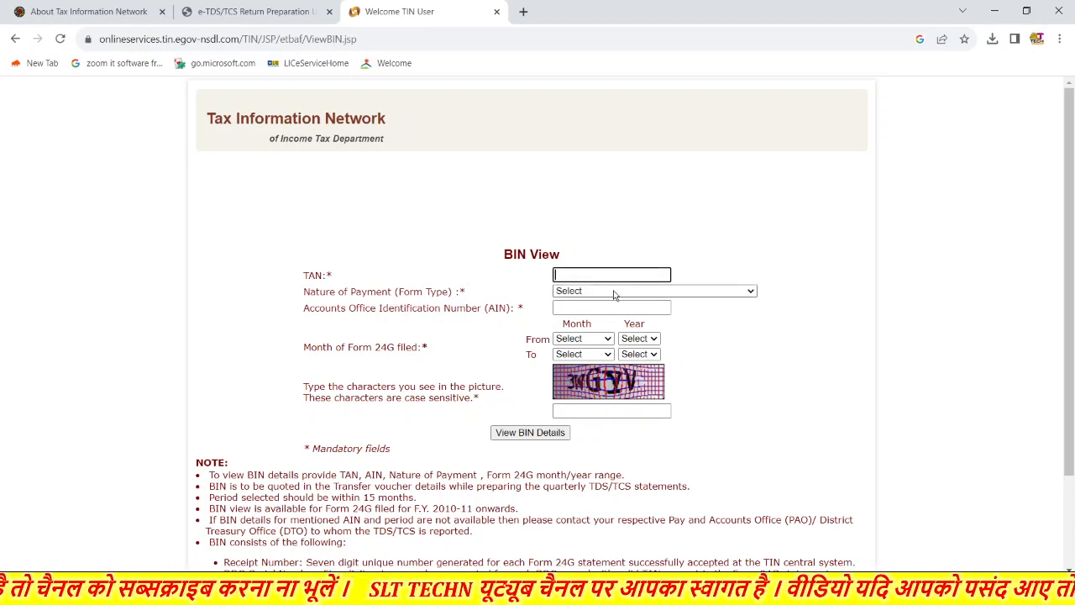
left_click(614, 292)
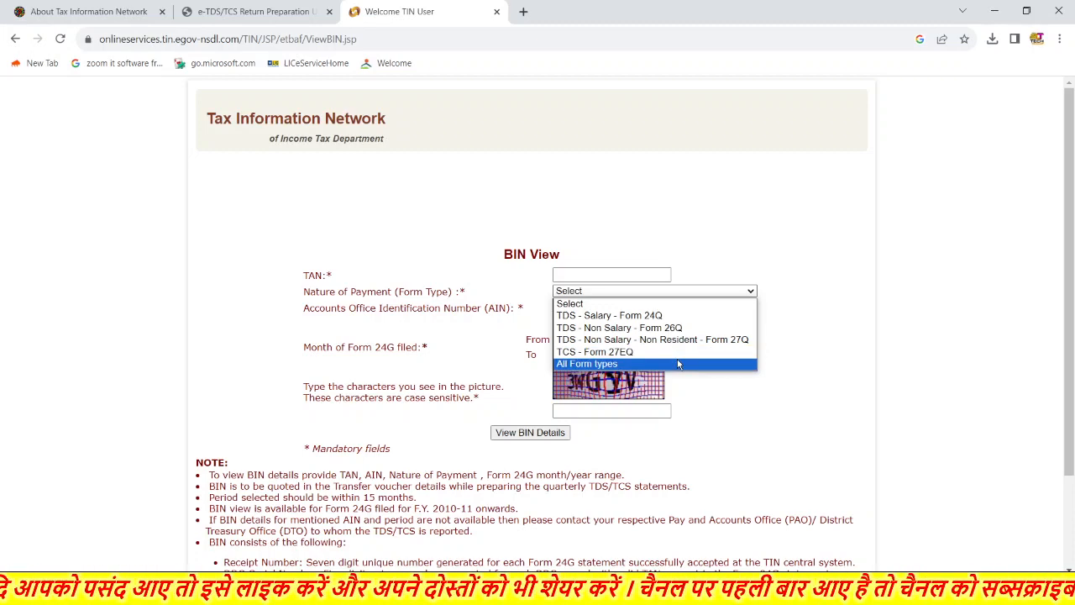
left_click(803, 320)
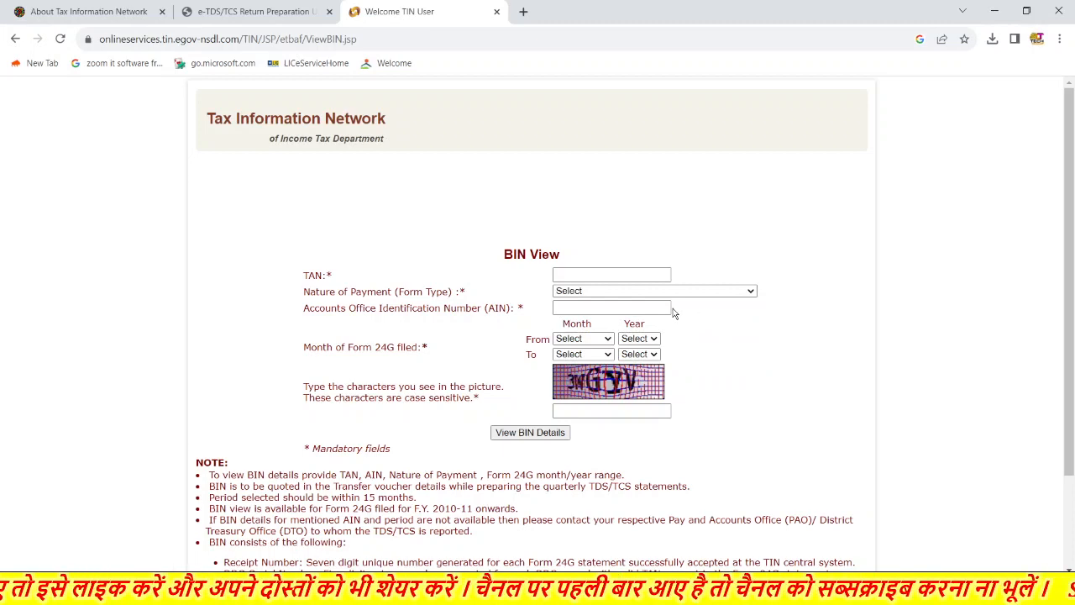
left_click(624, 308)
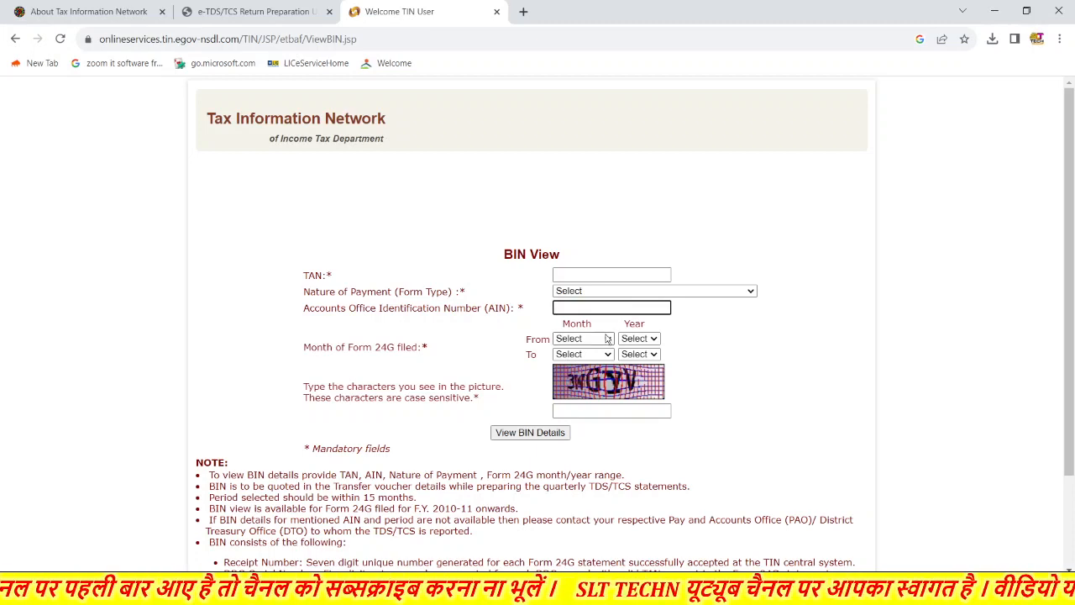
- Set the period from July 2023 to September 2023
left_click(603, 339)
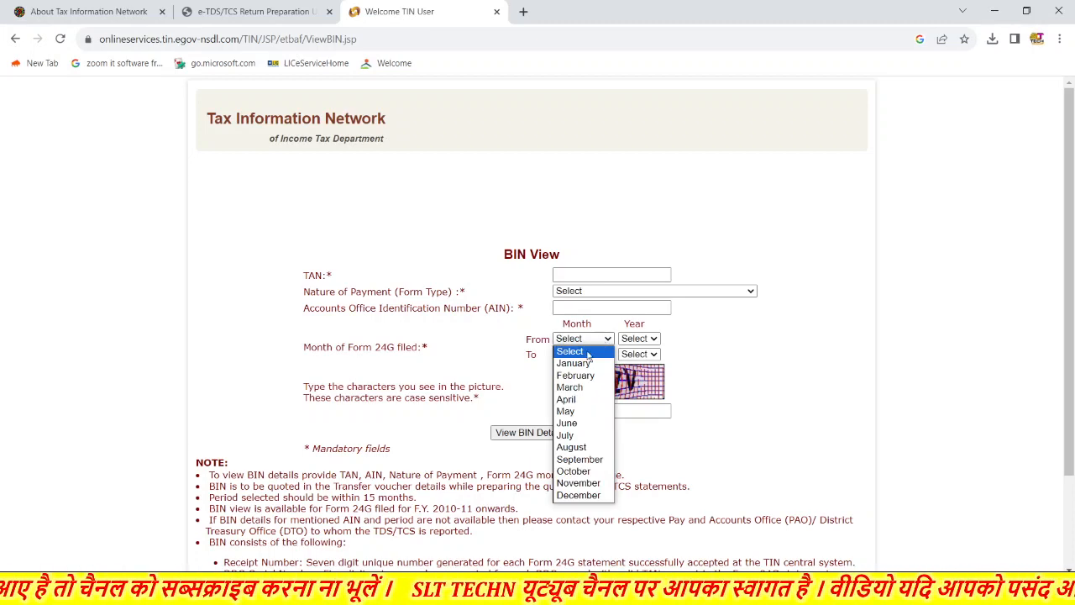
left_click(575, 436)
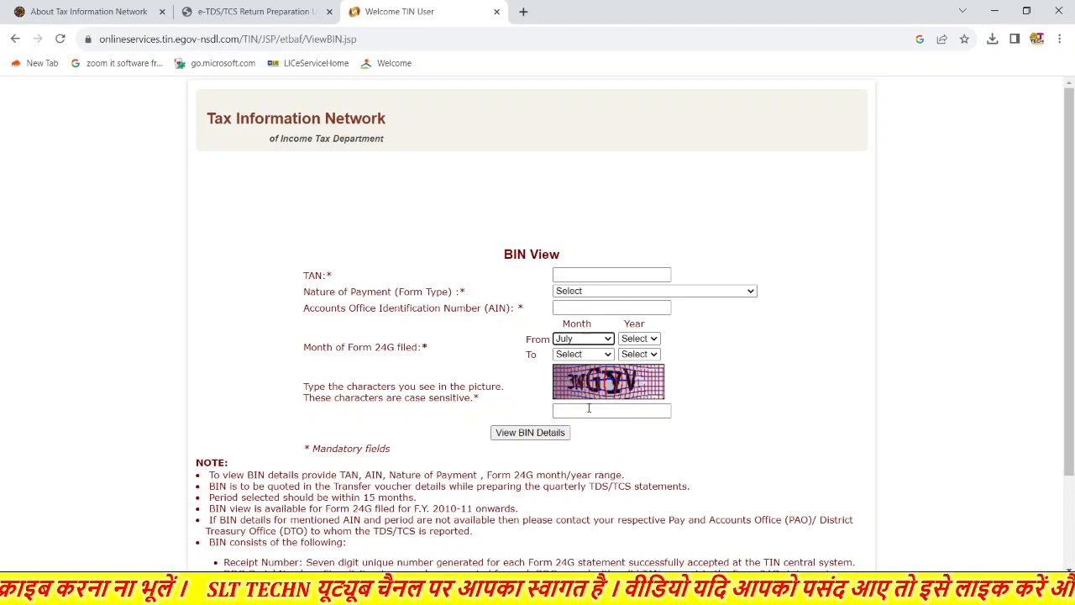
left_click(649, 340)
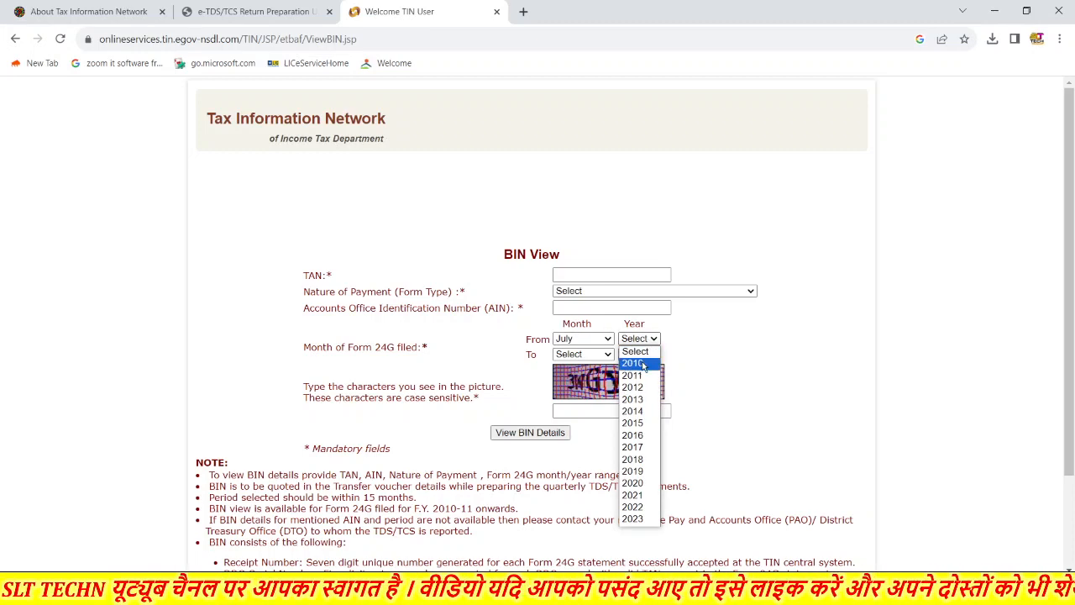
left_click(634, 519)
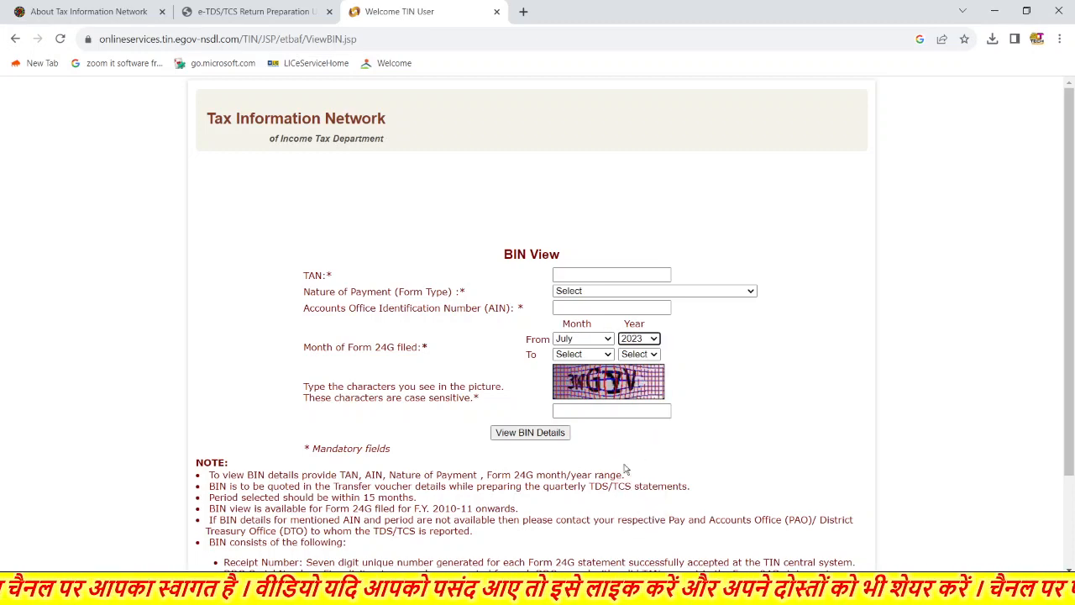
left_click(591, 354)
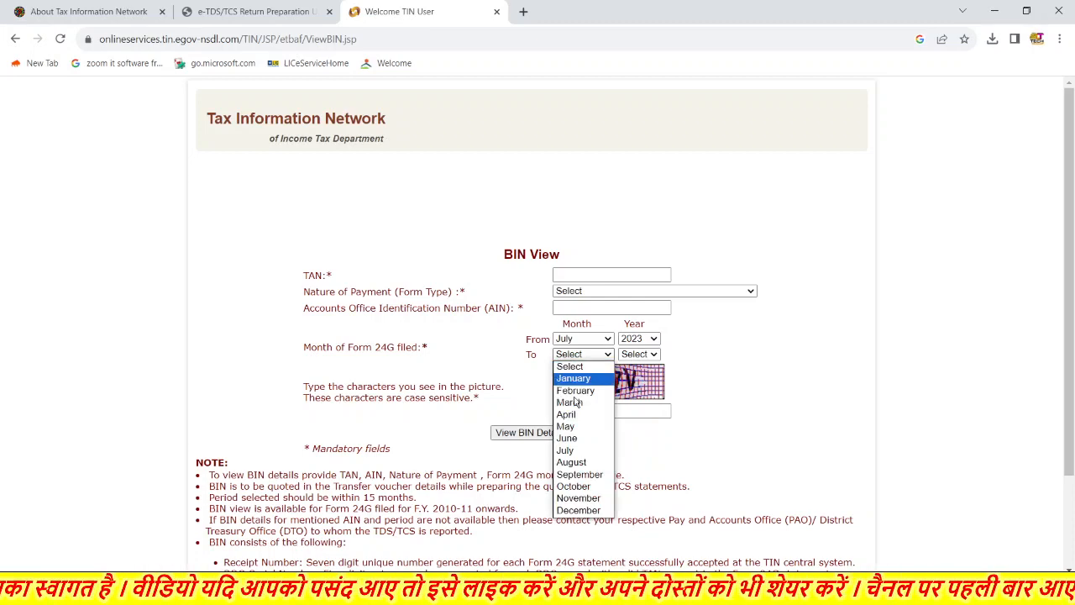
left_click(580, 475)
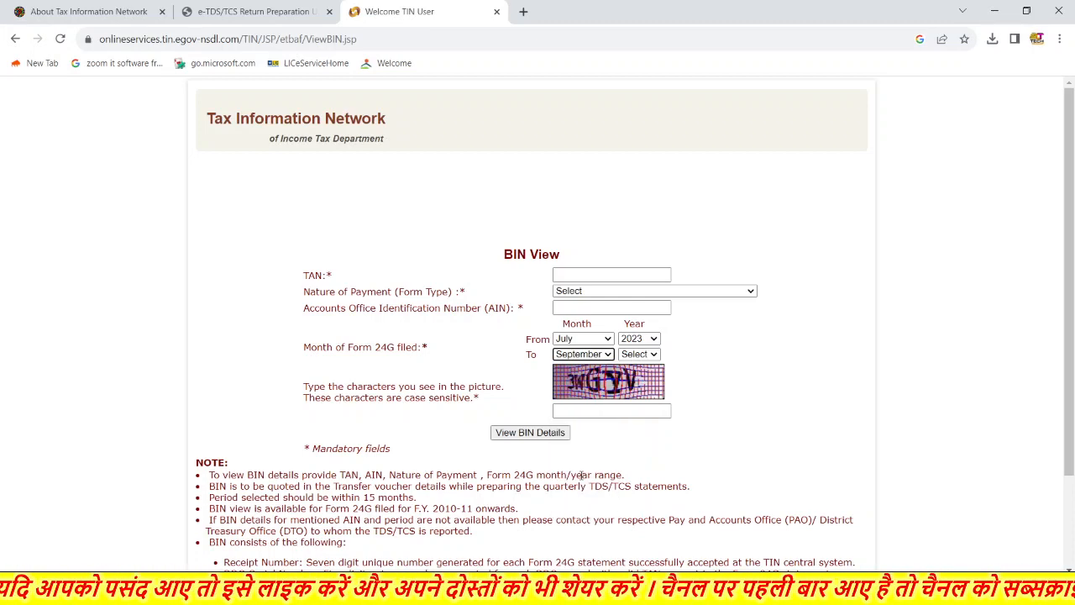
left_click(632, 356)
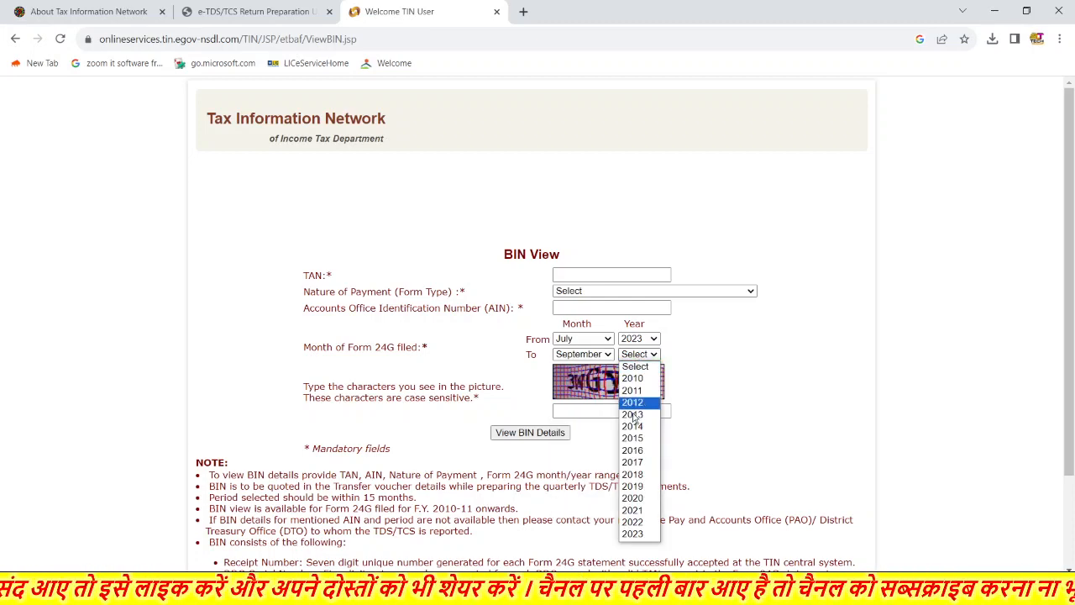
left_click(640, 535)
- Enter the captcha characters and the deductor's TAN
left_click(594, 411)
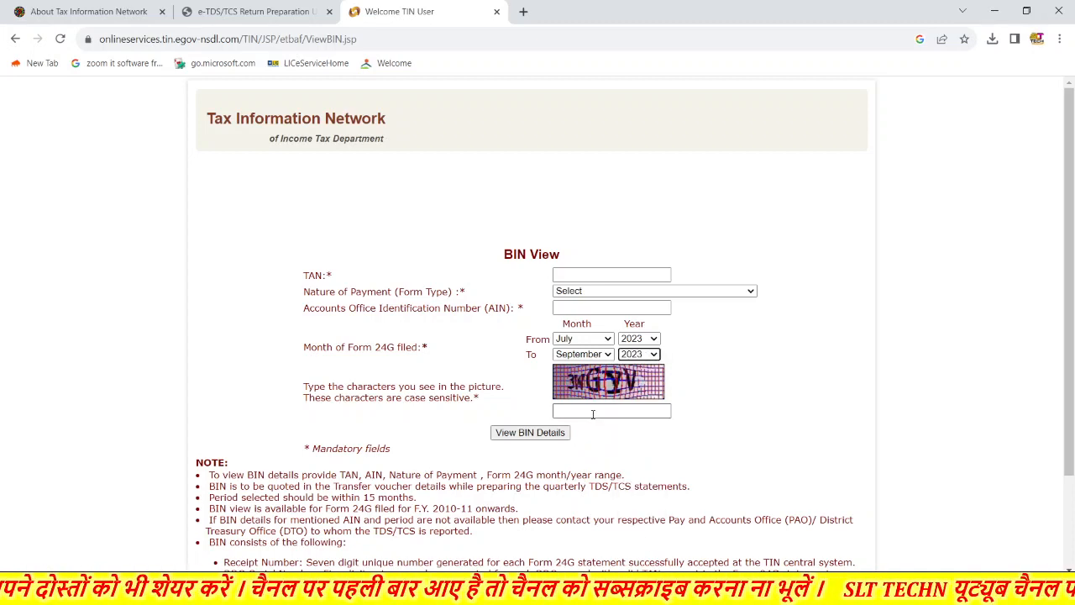
type("3")
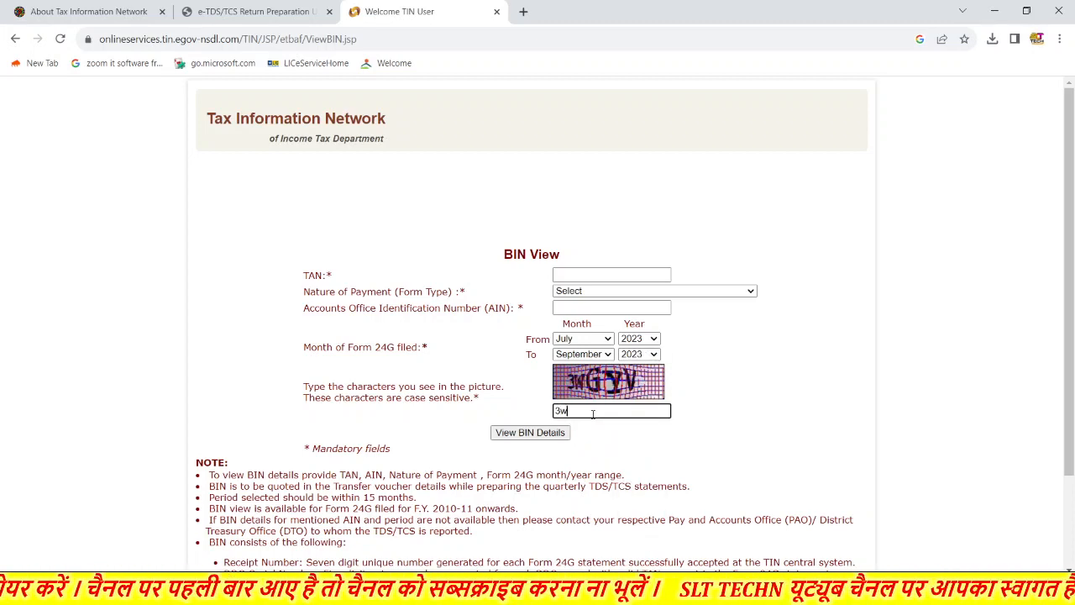
type("WG")
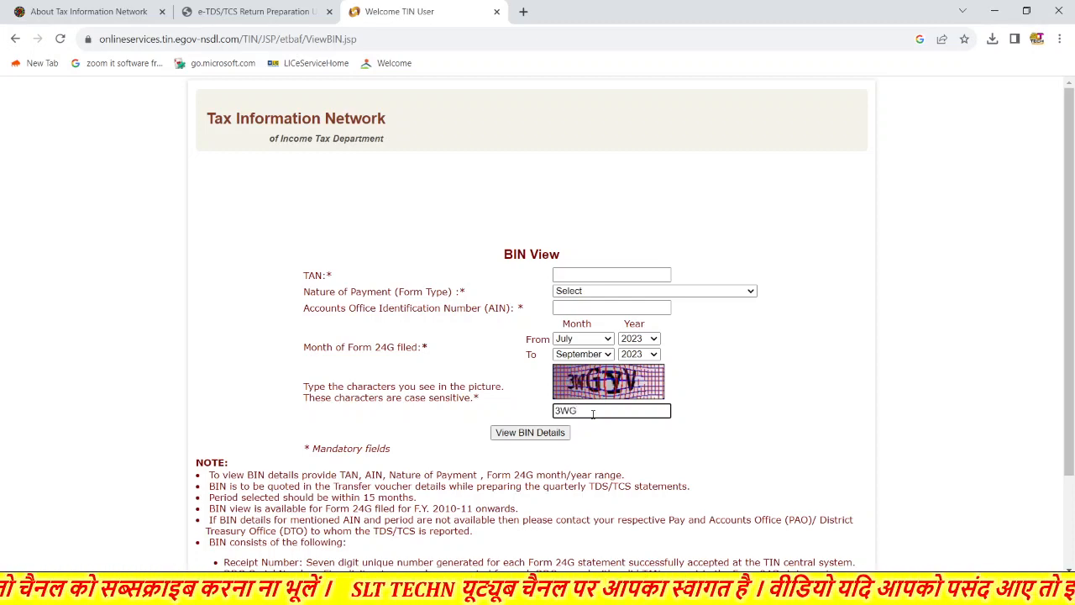
type("YV")
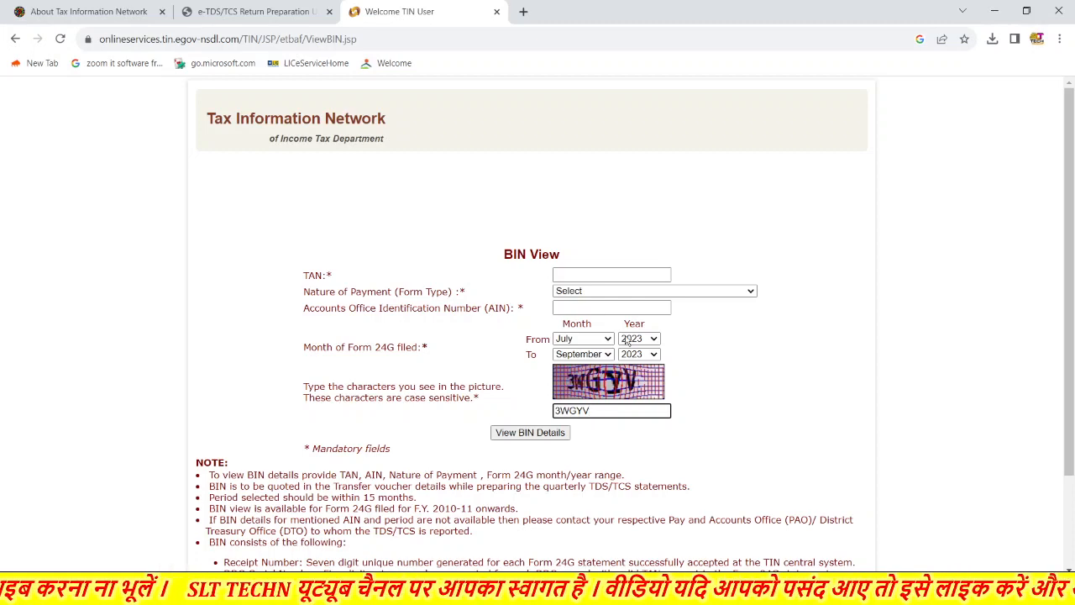
left_click(605, 275)
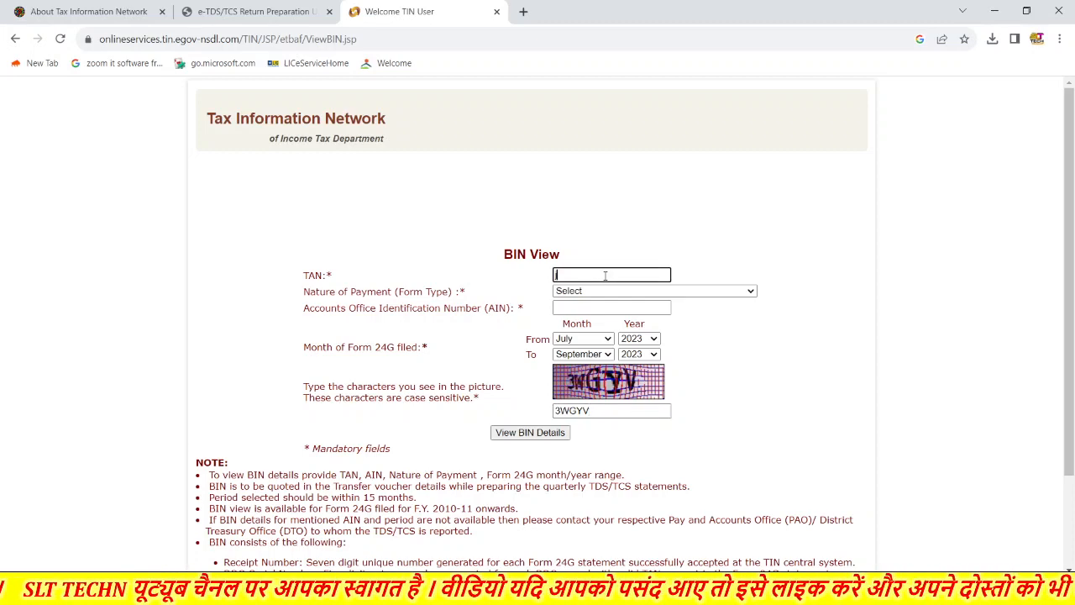
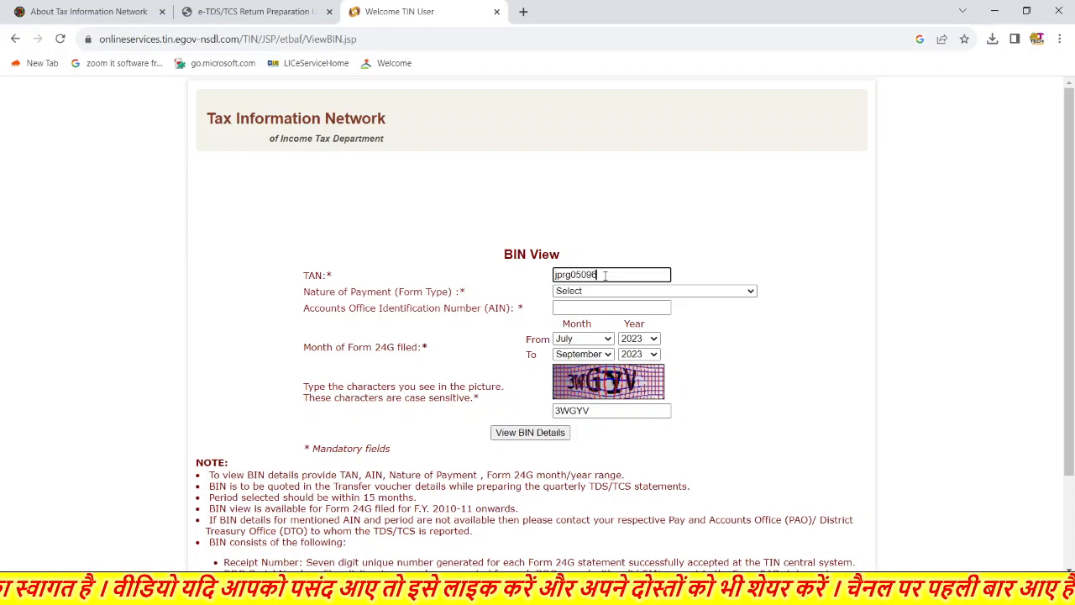
- Enter the AIN after the missing-AIN warning and resubmit
left_click(537, 434)
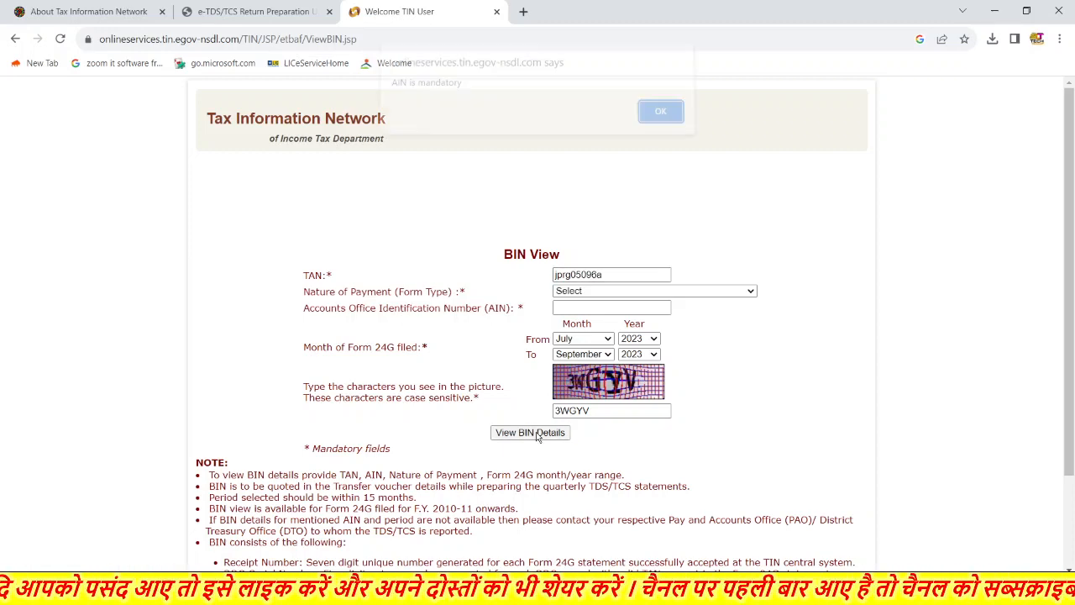
left_click(654, 119)
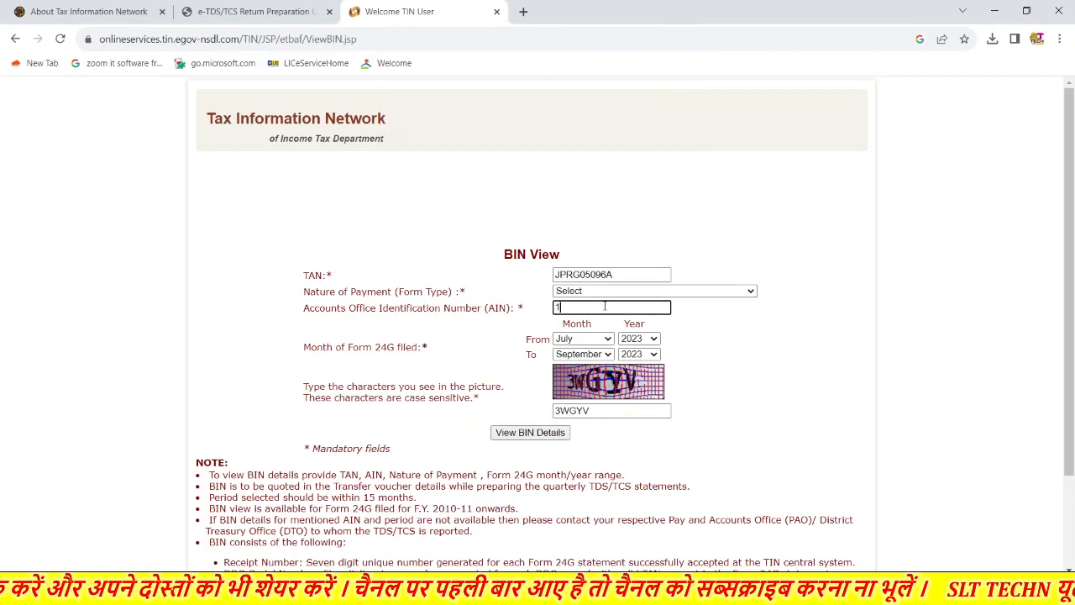
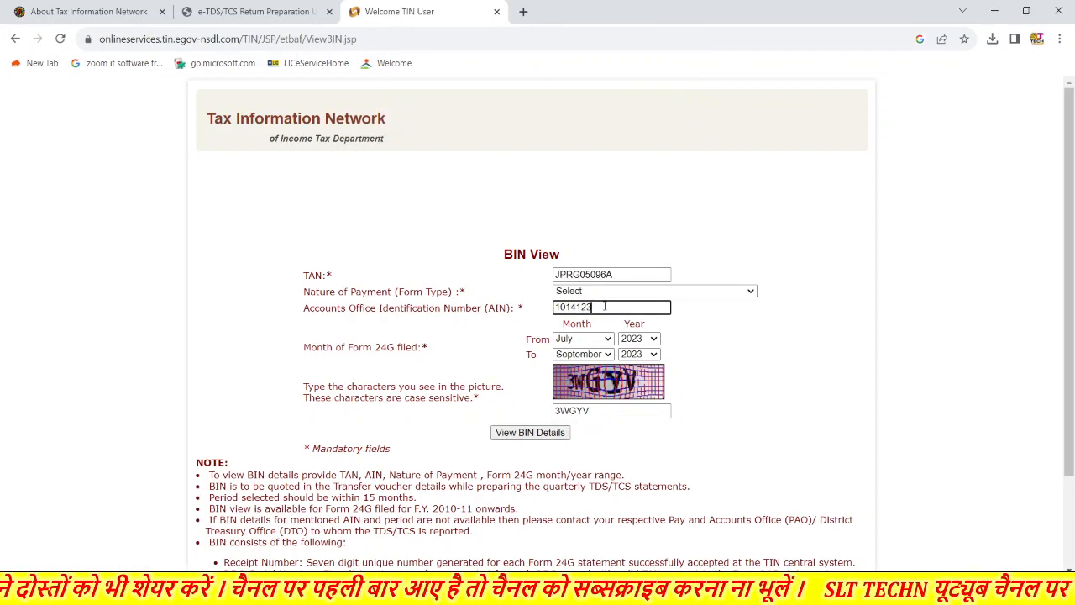
left_click(531, 435)
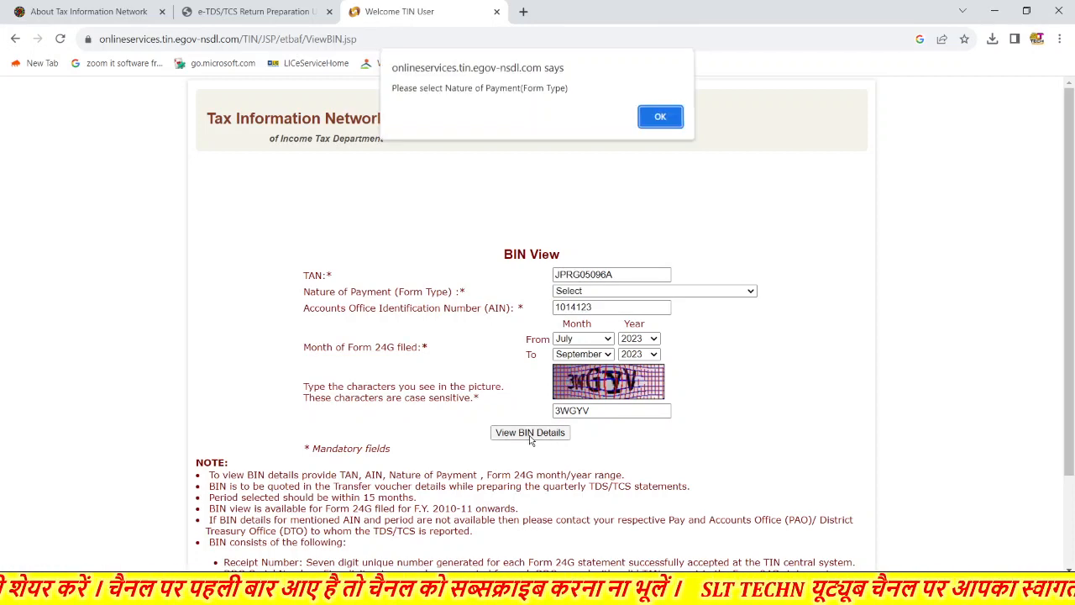
- Choose TDS - Salary - Form 24Q as form type and view the BIN details
left_click(663, 120)
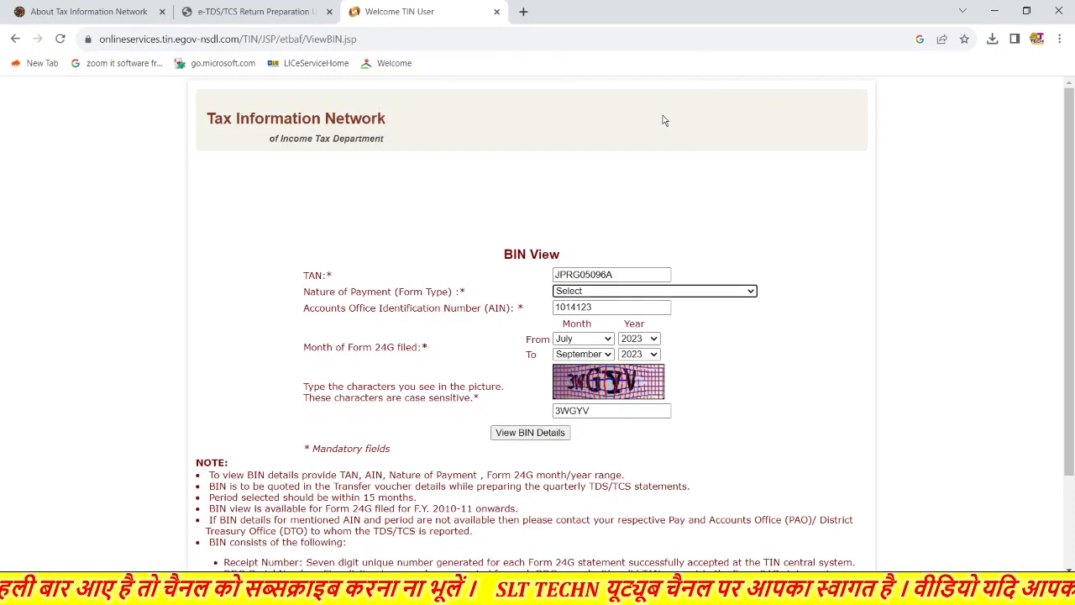
left_click(697, 292)
left_click(659, 318)
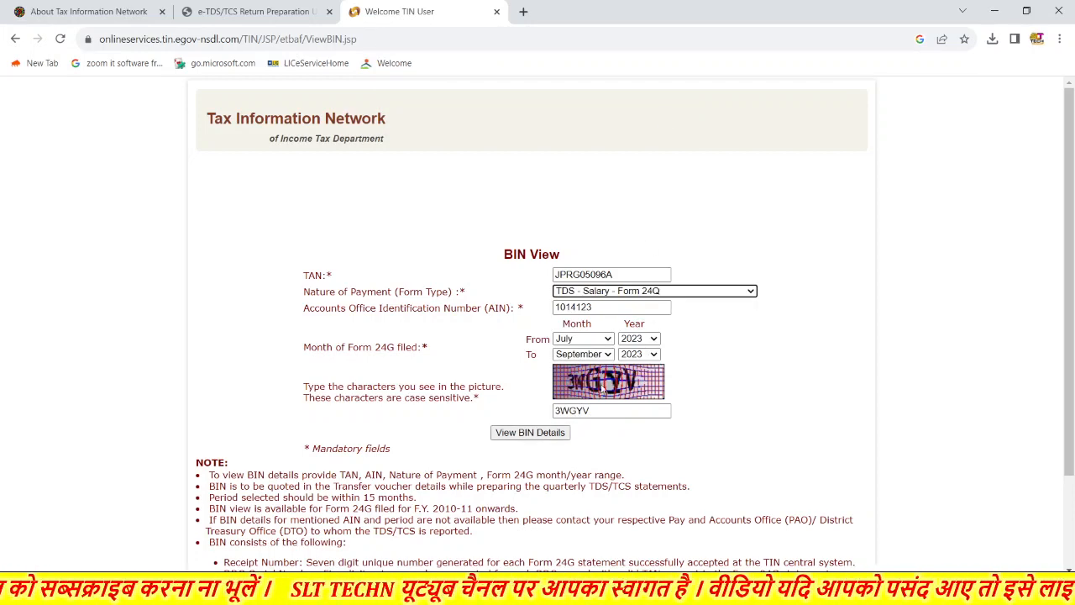
left_click(537, 436)
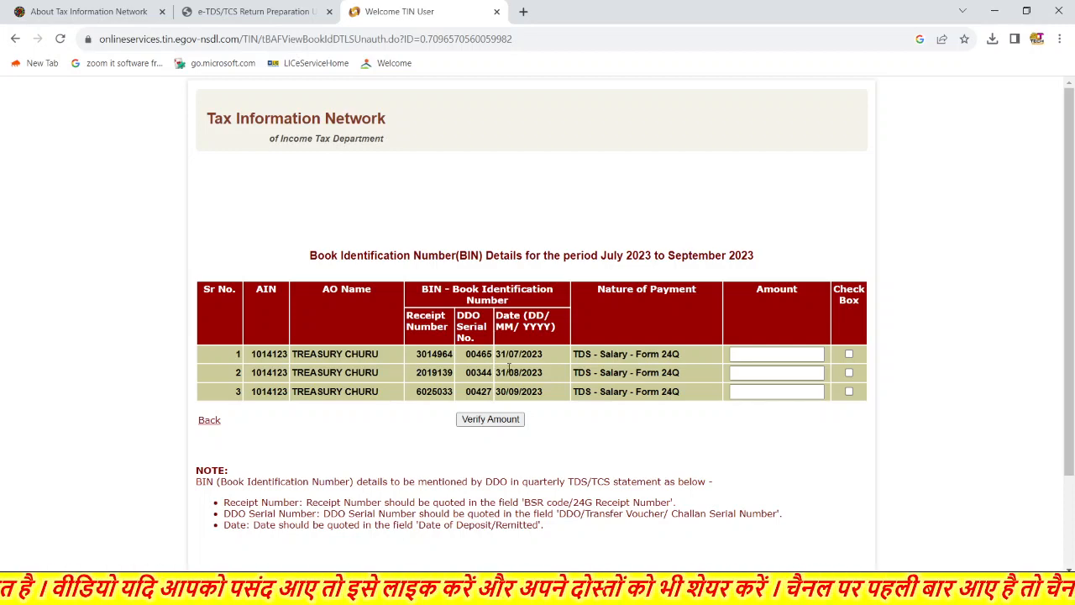
- Tick all three TDS - Salary - Form 24Q BIN rows for July–September 2023
left_click(766, 356)
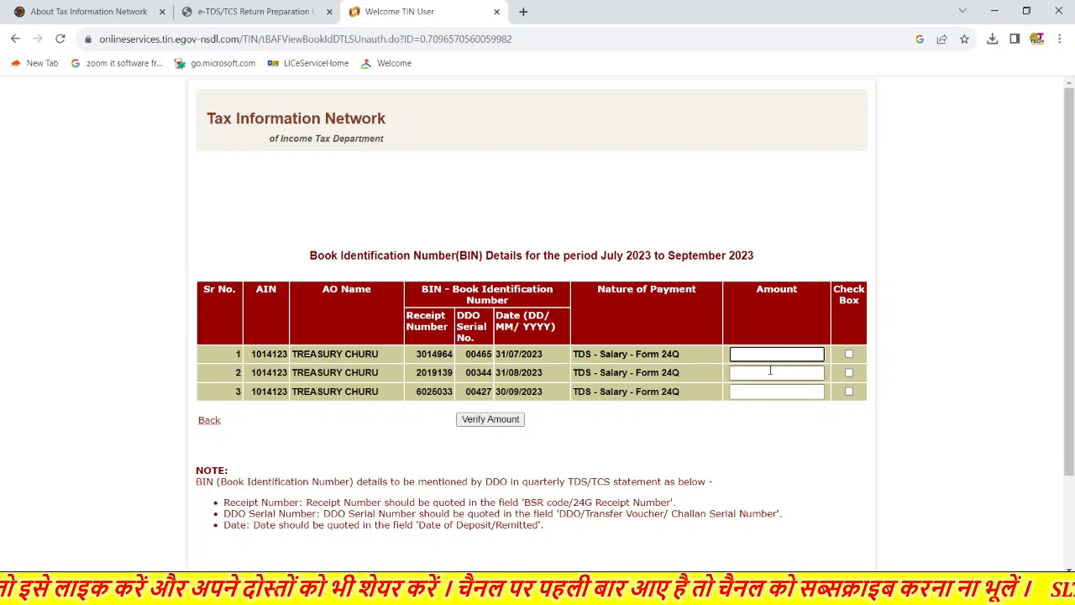
left_click(758, 375)
left_click(760, 393)
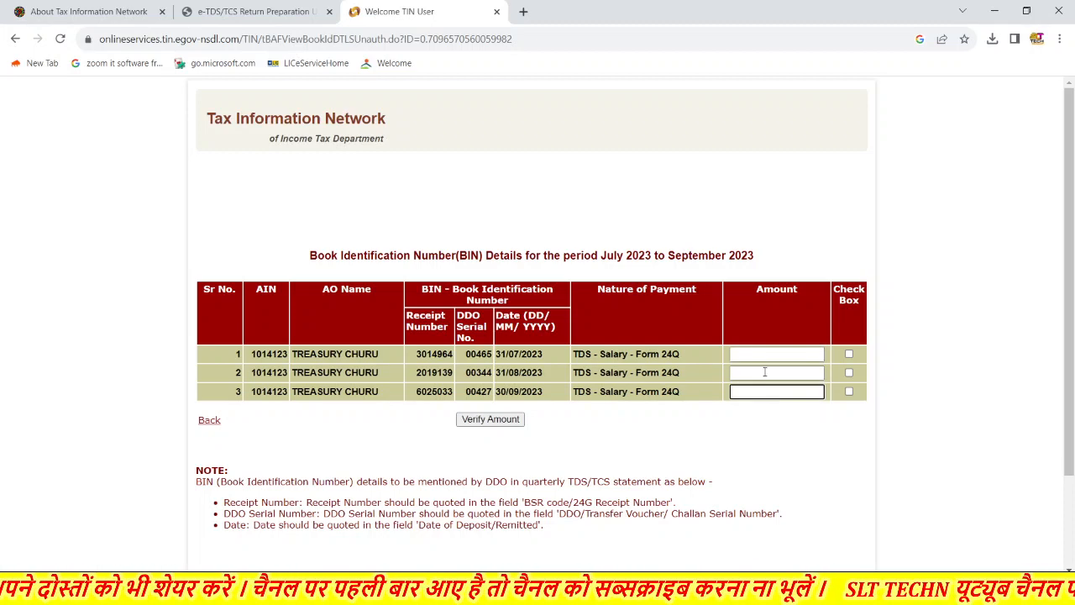
left_click(850, 354)
left_click(849, 373)
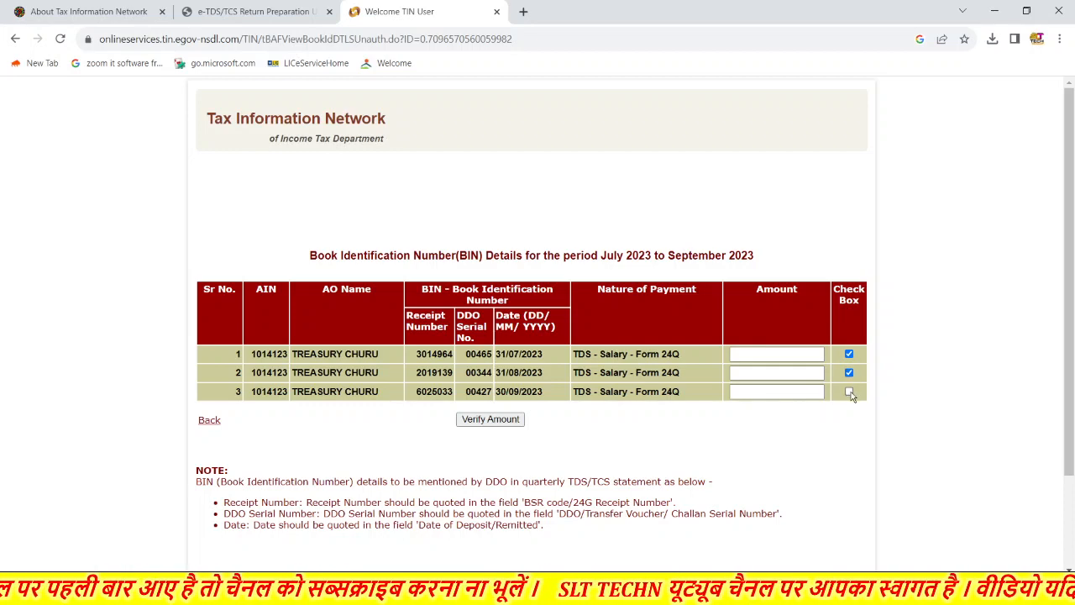
left_click(850, 393)
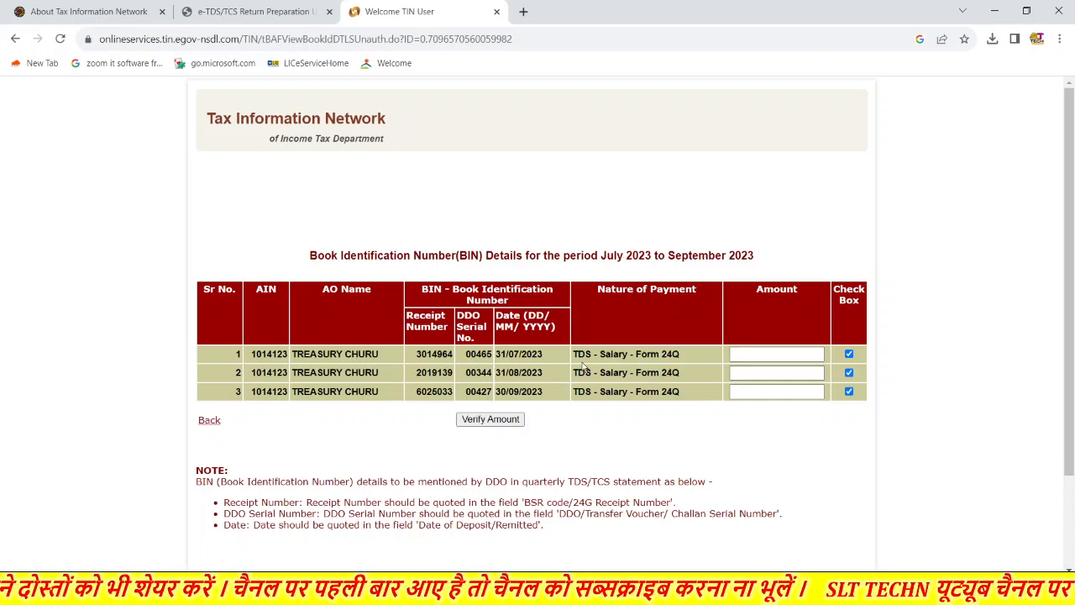
scroll(582, 367, "down", 1)
scroll(583, 367, "up", 1)
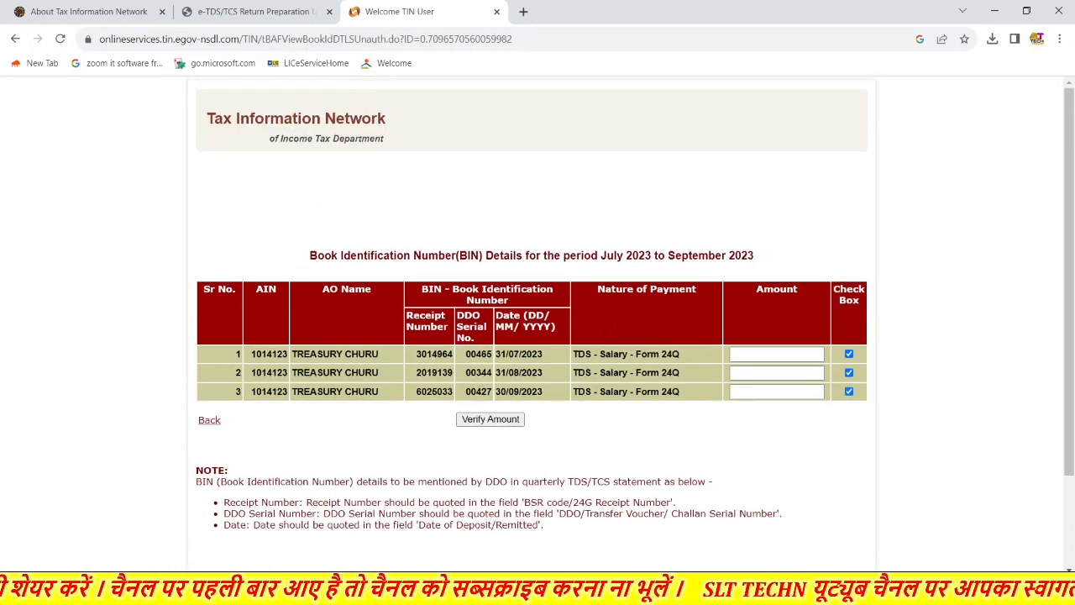
- Run TDS_RPU_4.8.jar from the extracted folder and dismiss the prerequisites message
left_click(995, 13)
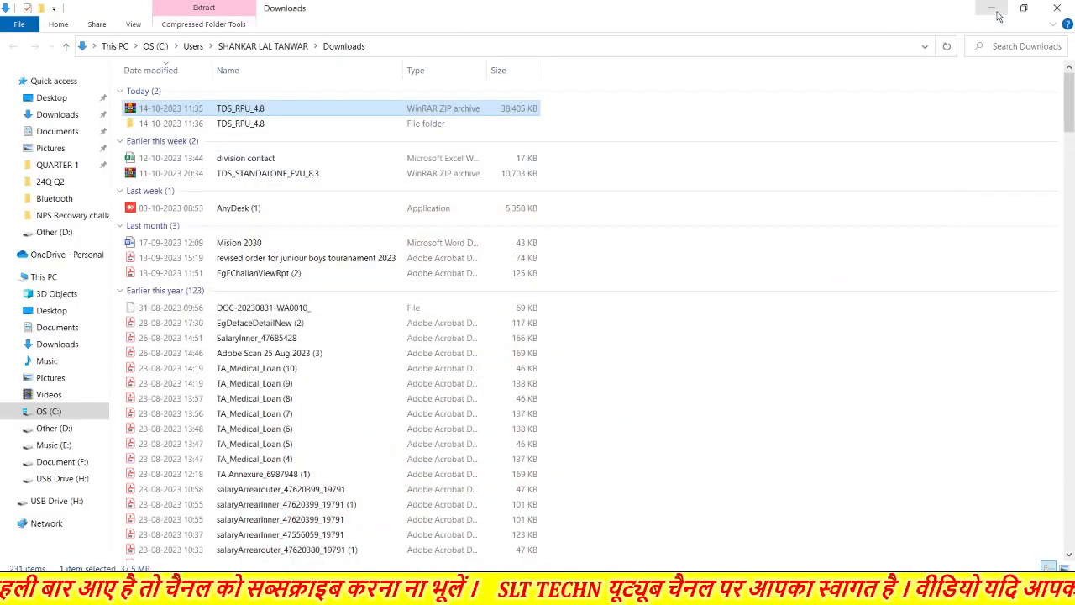
double_click(274, 130)
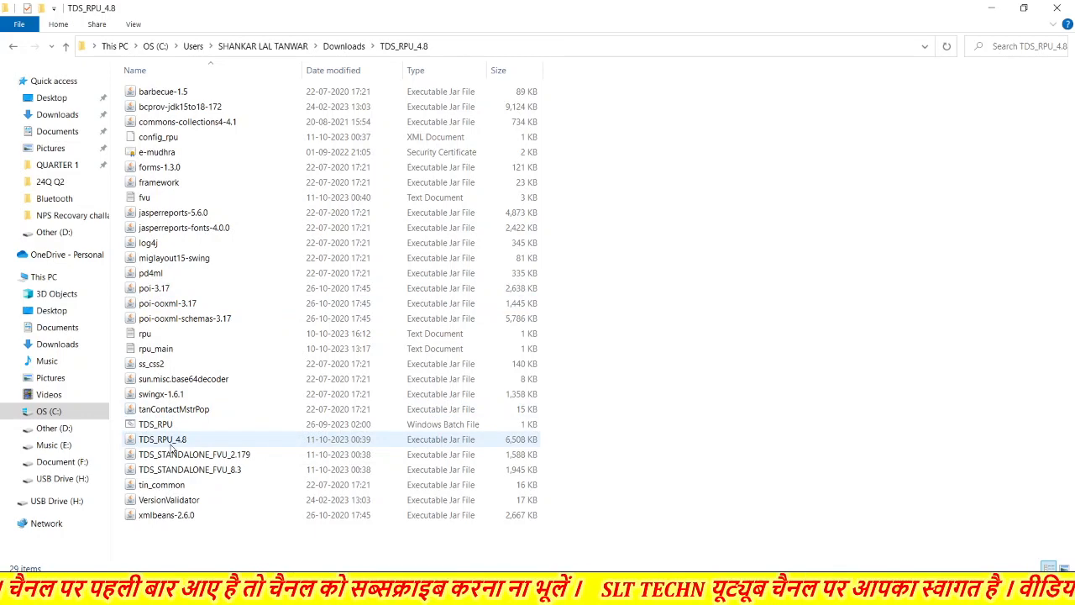
left_click(187, 446)
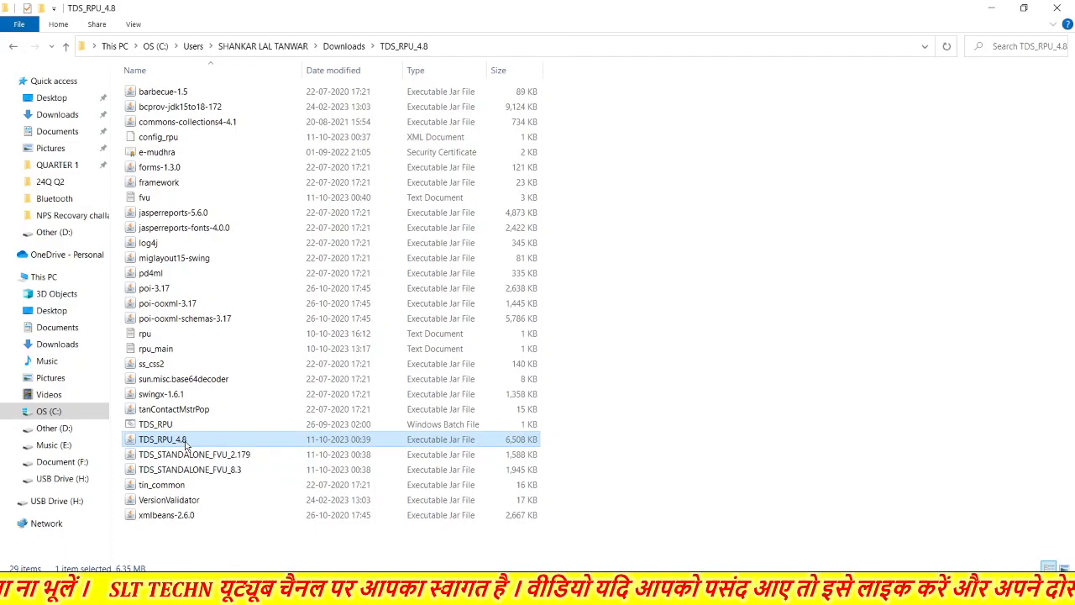
double_click(187, 445)
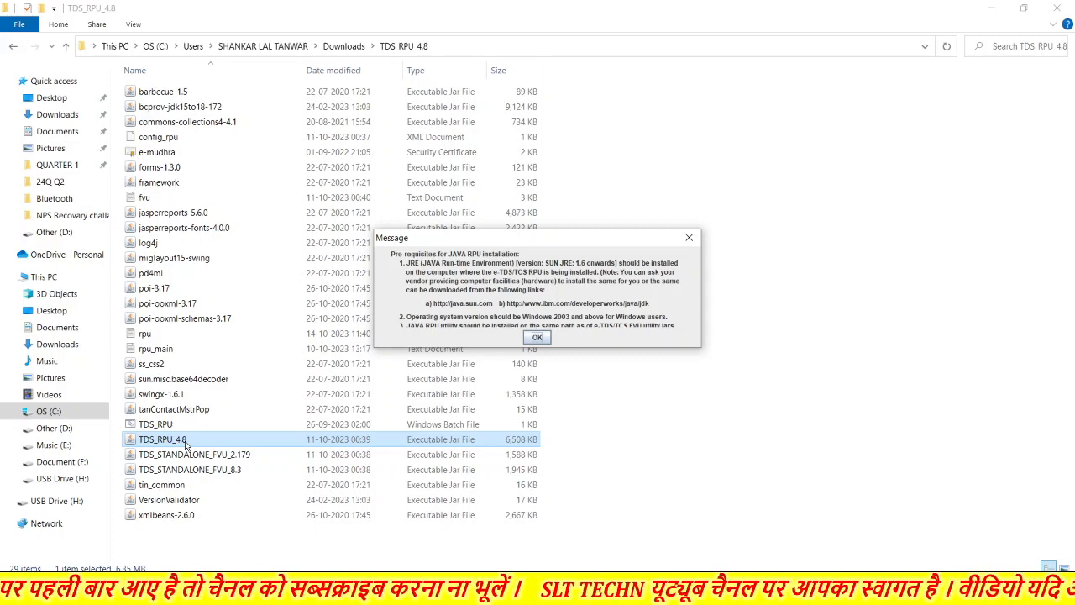
key("Return")
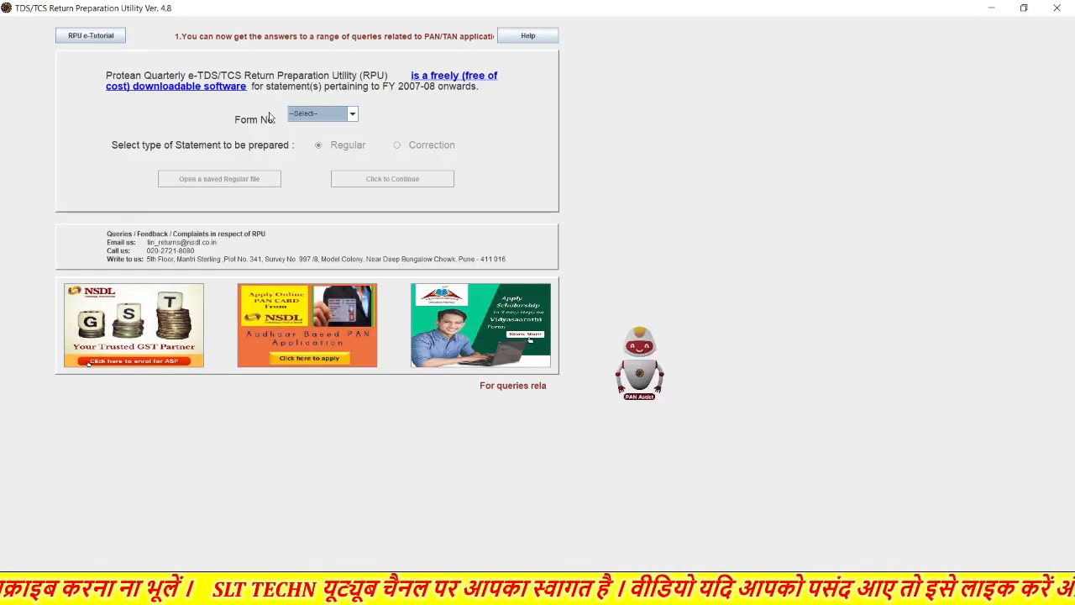
- Select 24Q in the Form No. dropdown, keeping the Regular statement type
left_click(352, 119)
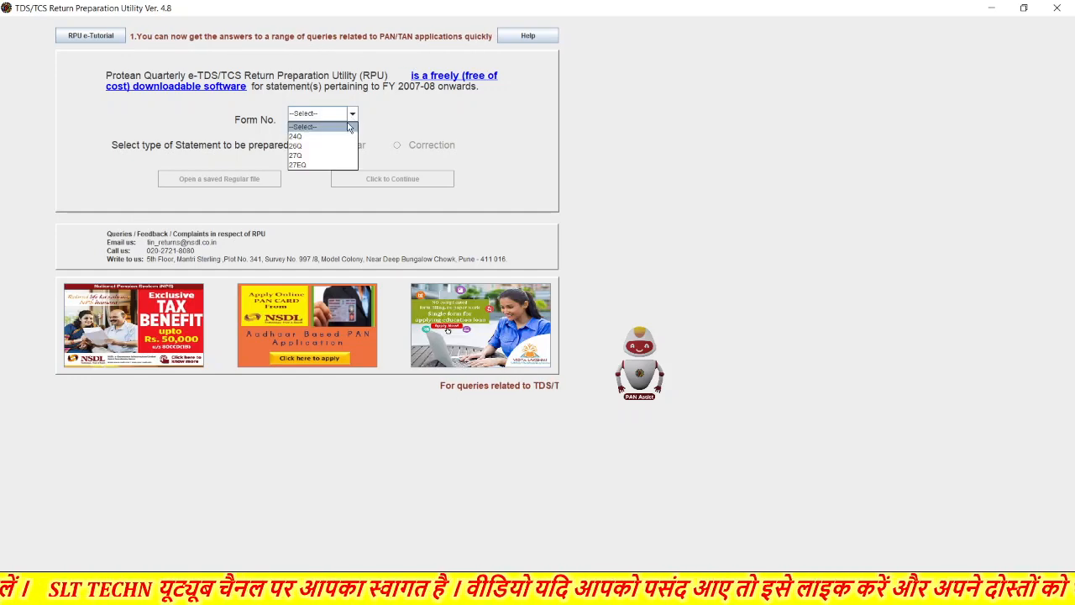
left_click(325, 136)
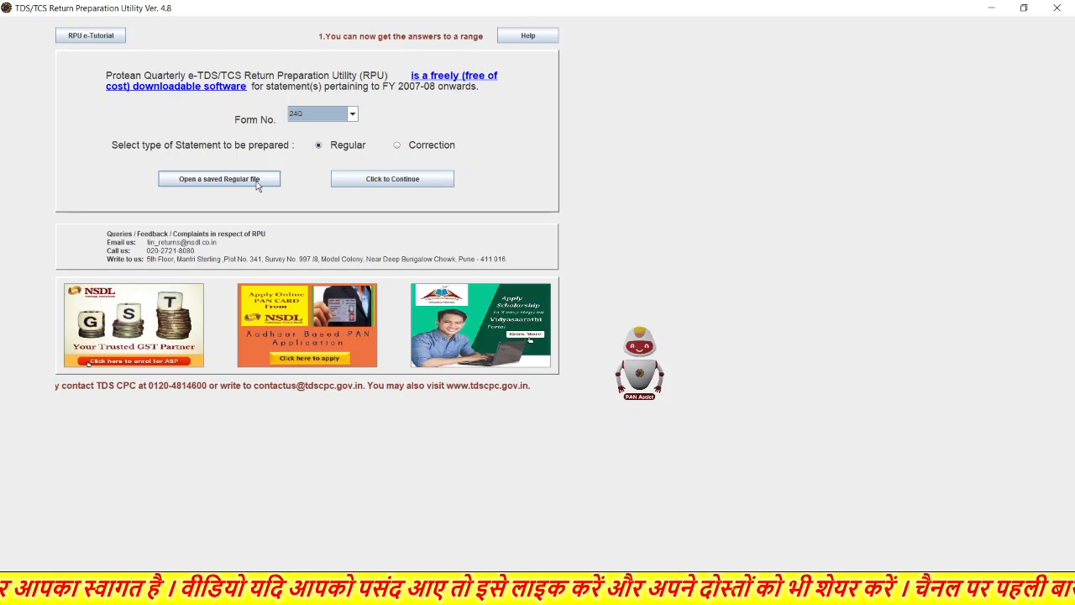
- Continue to the Form 24Q form and set deductor type State Government, financial year 2023-2024
left_click(379, 179)
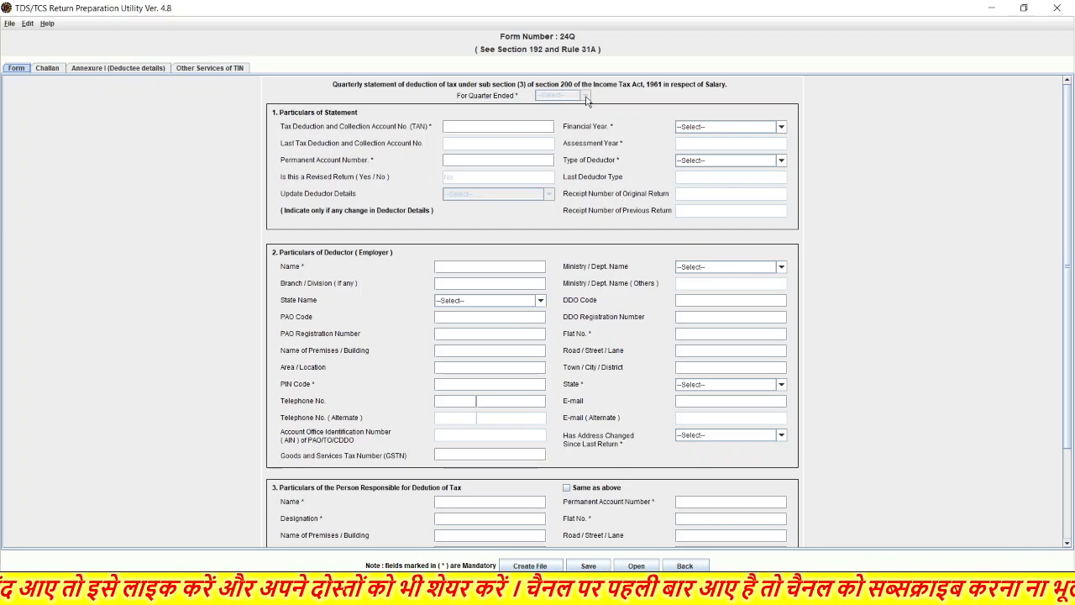
left_click(781, 160)
left_click(737, 192)
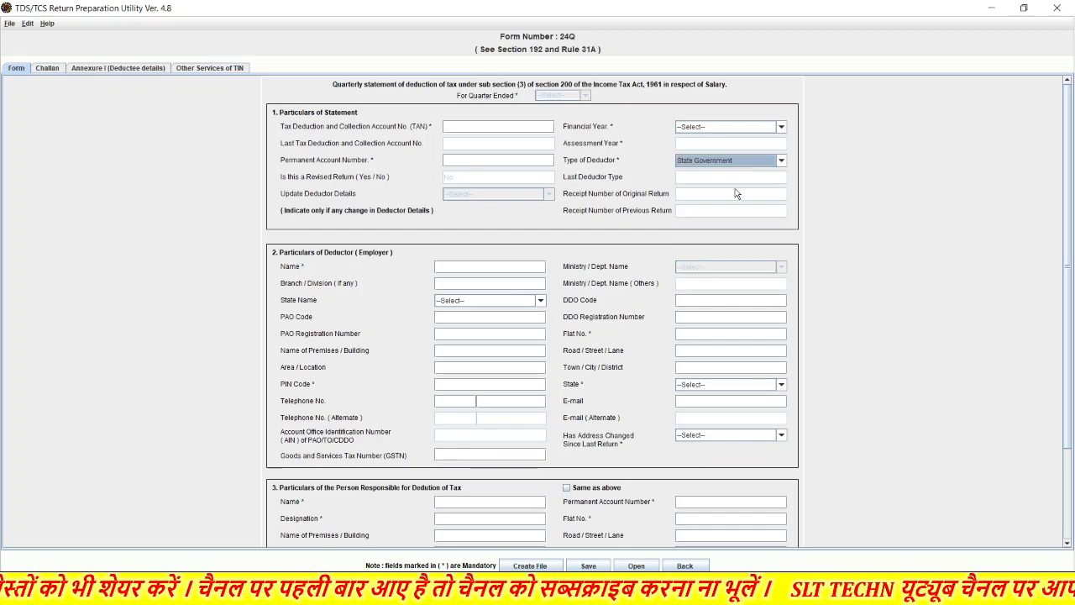
left_click(743, 127)
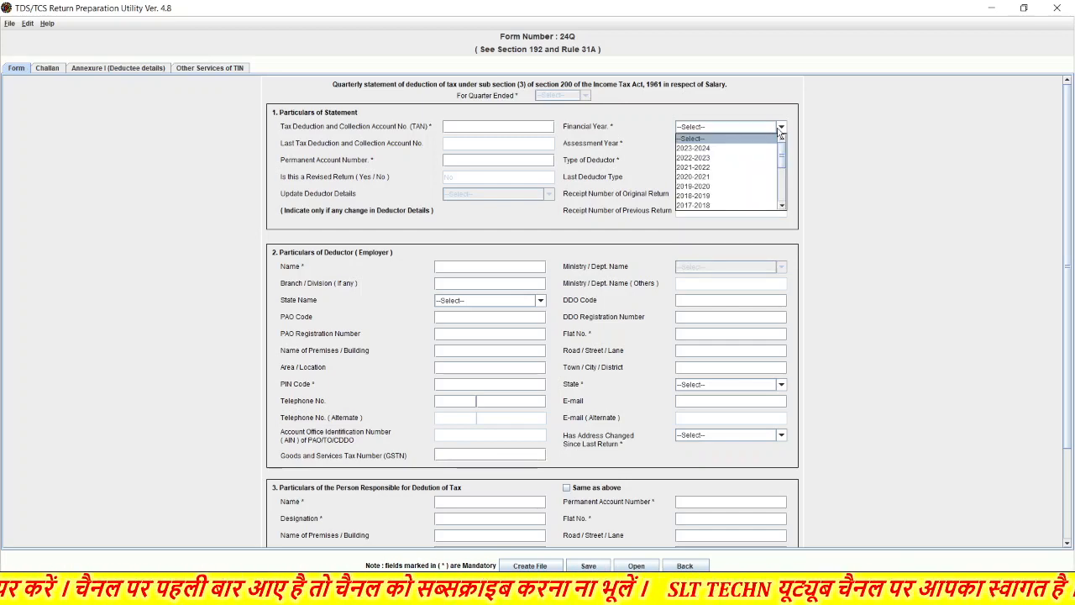
left_click(734, 151)
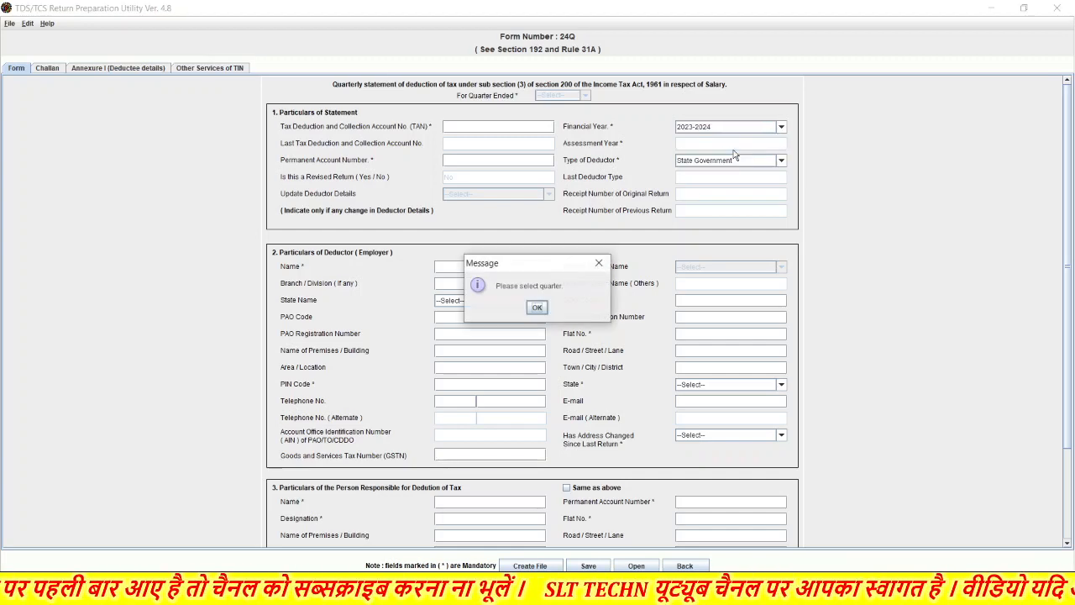
left_click(537, 309)
- Set the quarter to Q2 and answer Yes to an earlier regular statement filed
left_click(584, 96)
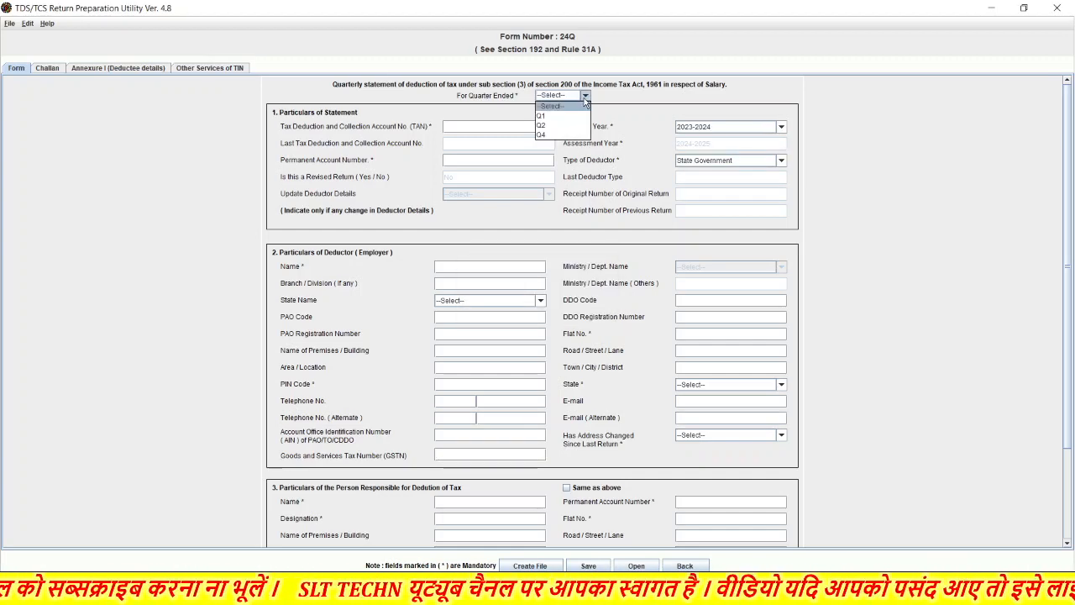
left_click(576, 115)
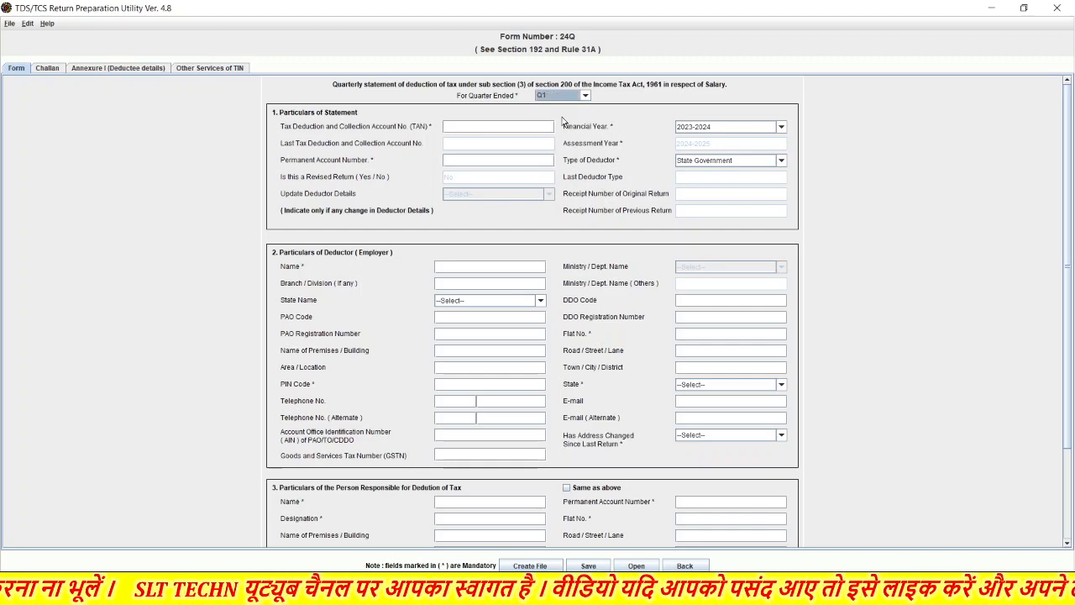
left_click(584, 96)
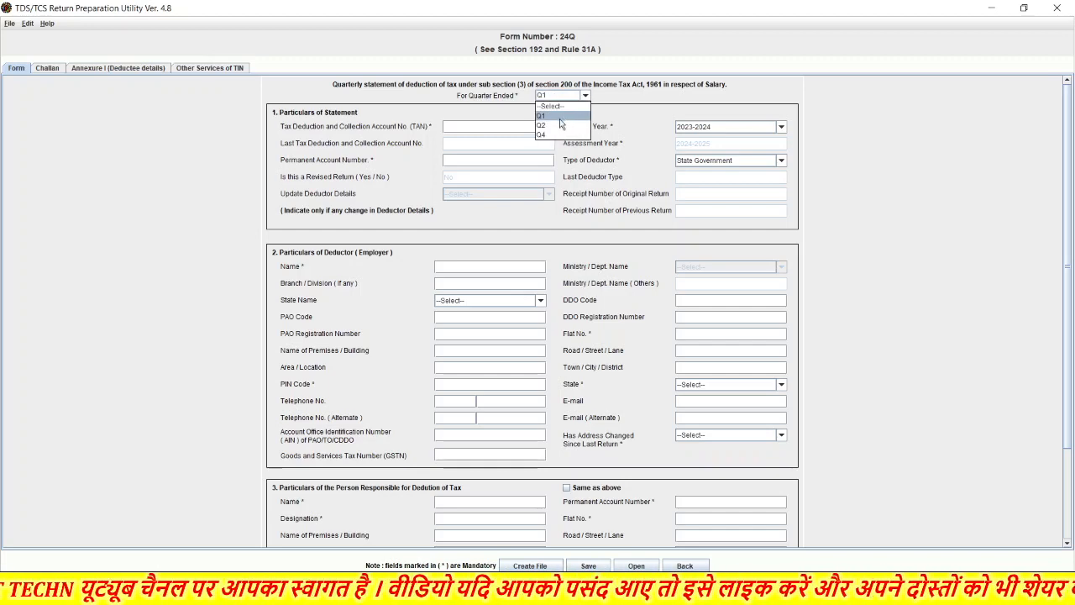
left_click(560, 126)
scroll(583, 301, "down", 3)
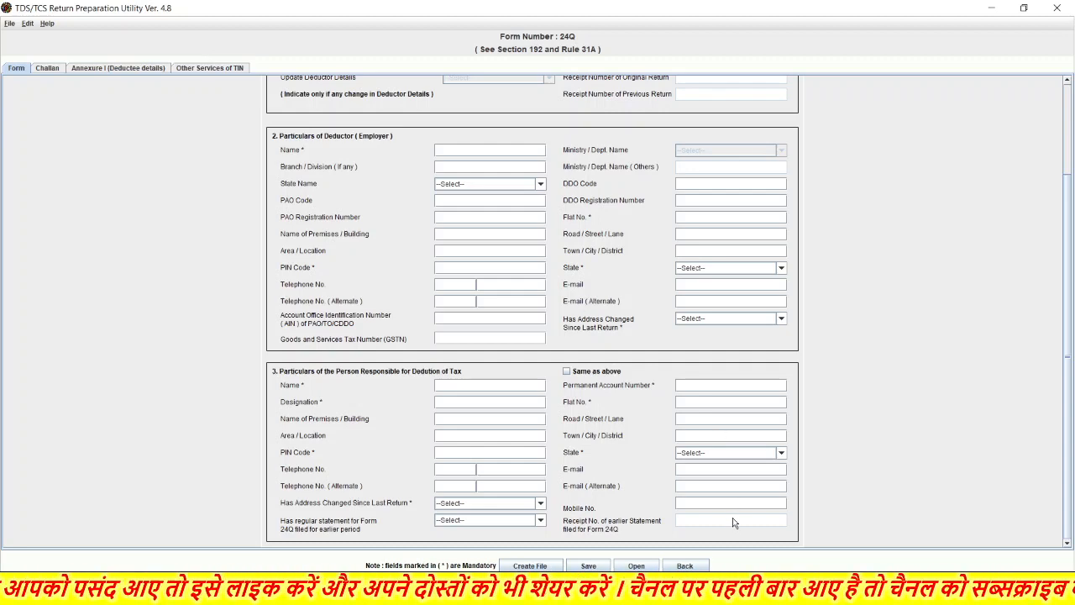
left_click(494, 520)
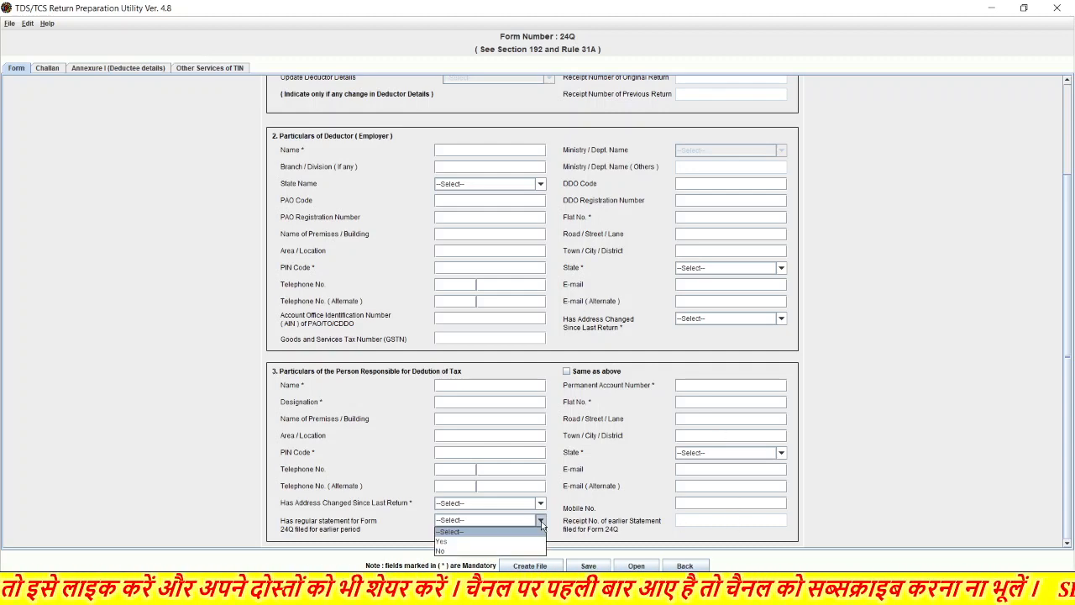
left_click(496, 542)
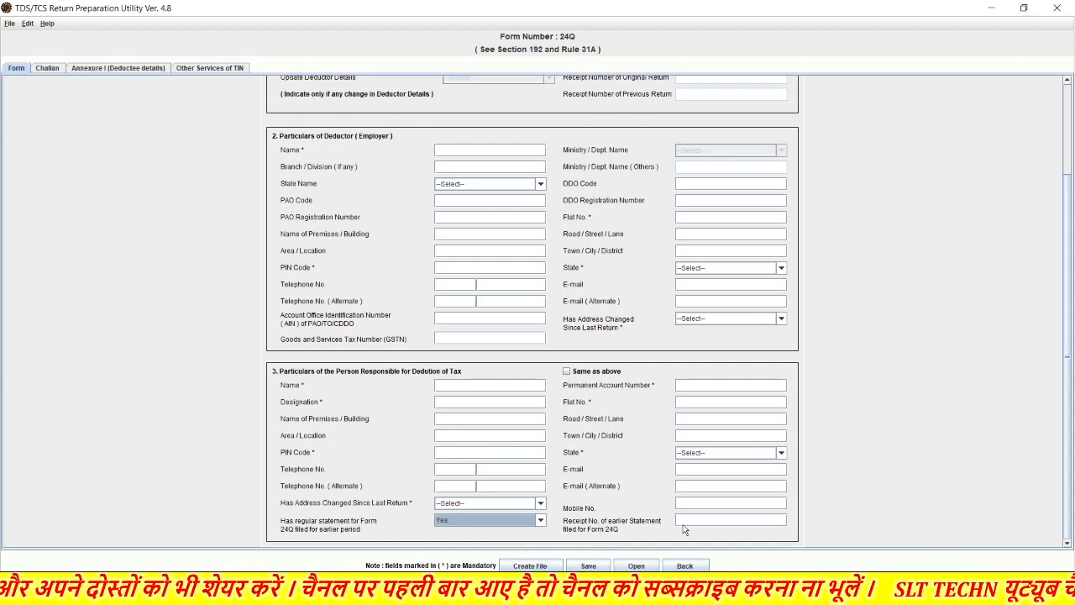
left_click(715, 524)
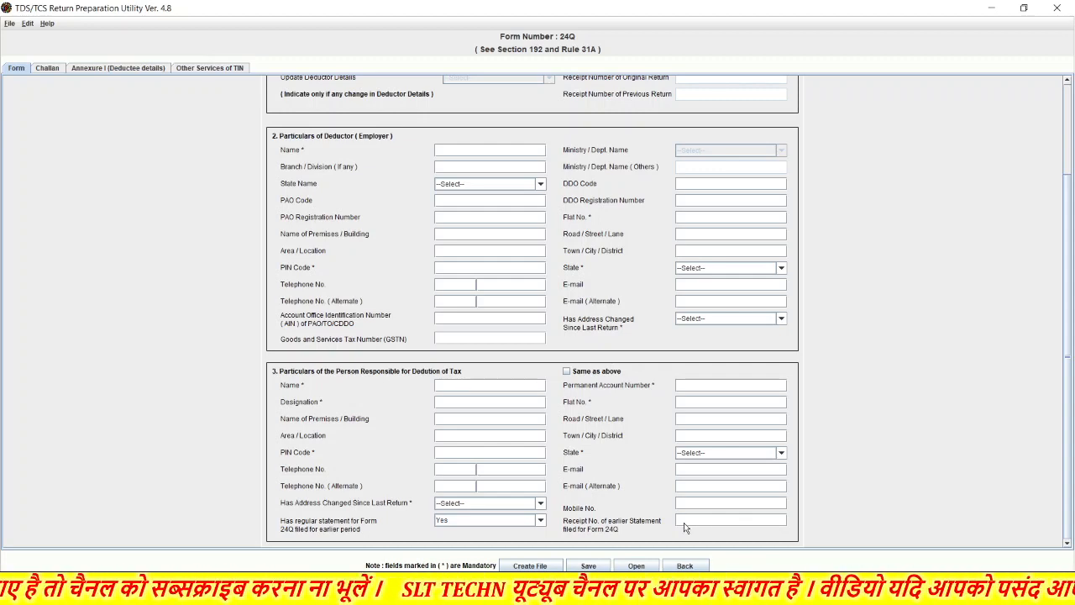
left_click(48, 68)
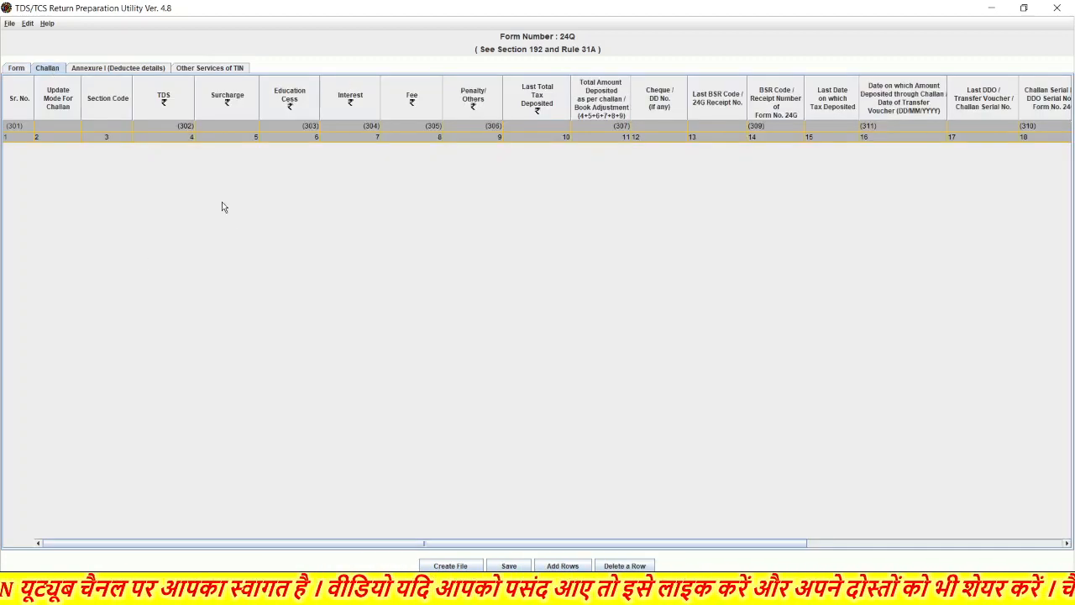
- Insert 3 challan rows in the Challan table, then switch to Annexure I (Deductee details)
left_click(562, 565)
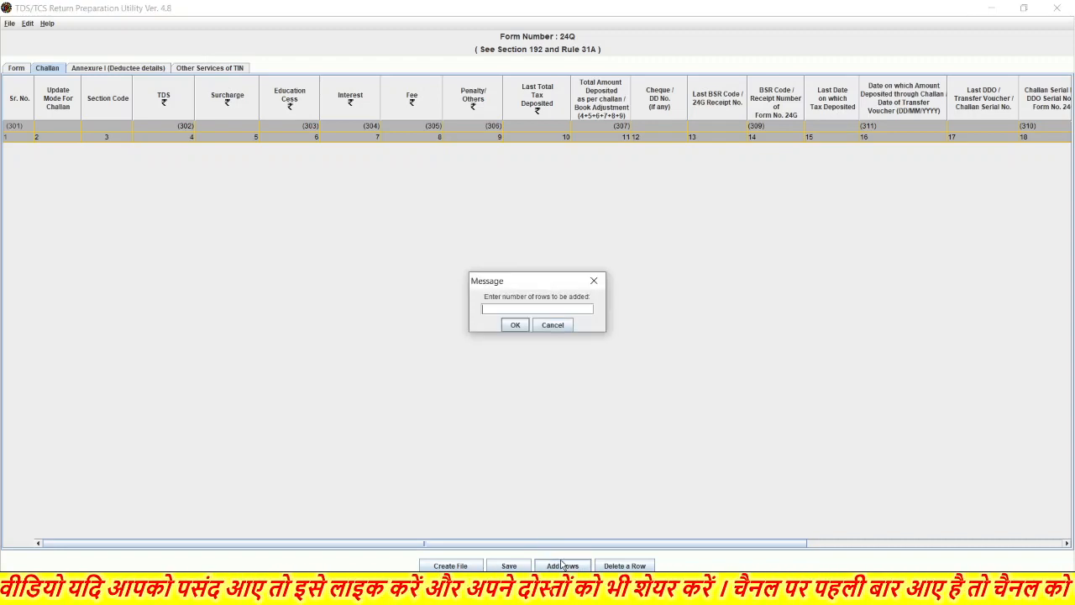
type("3")
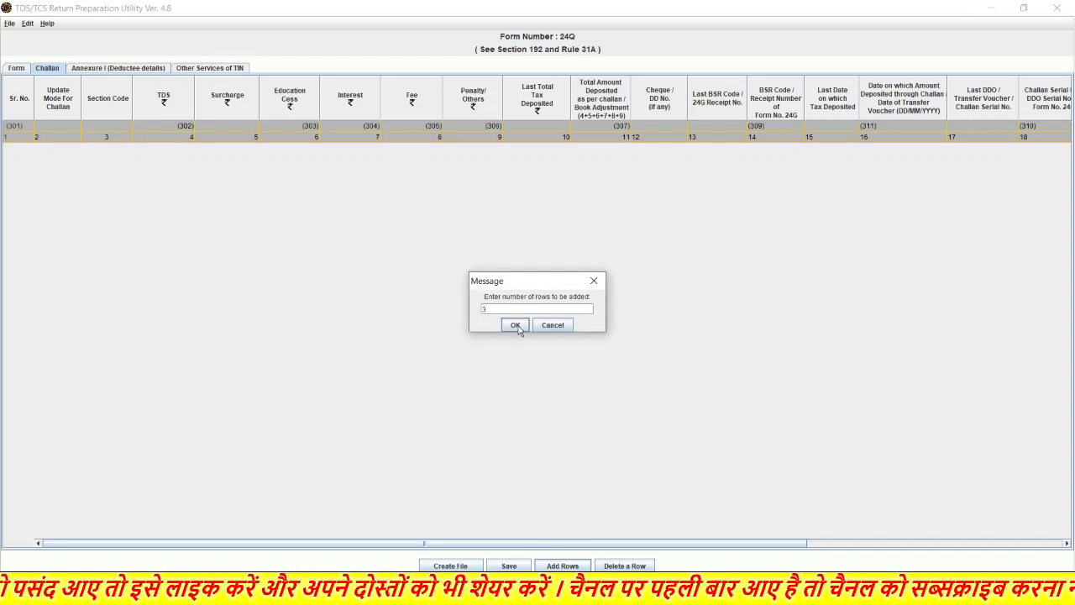
left_click(518, 327)
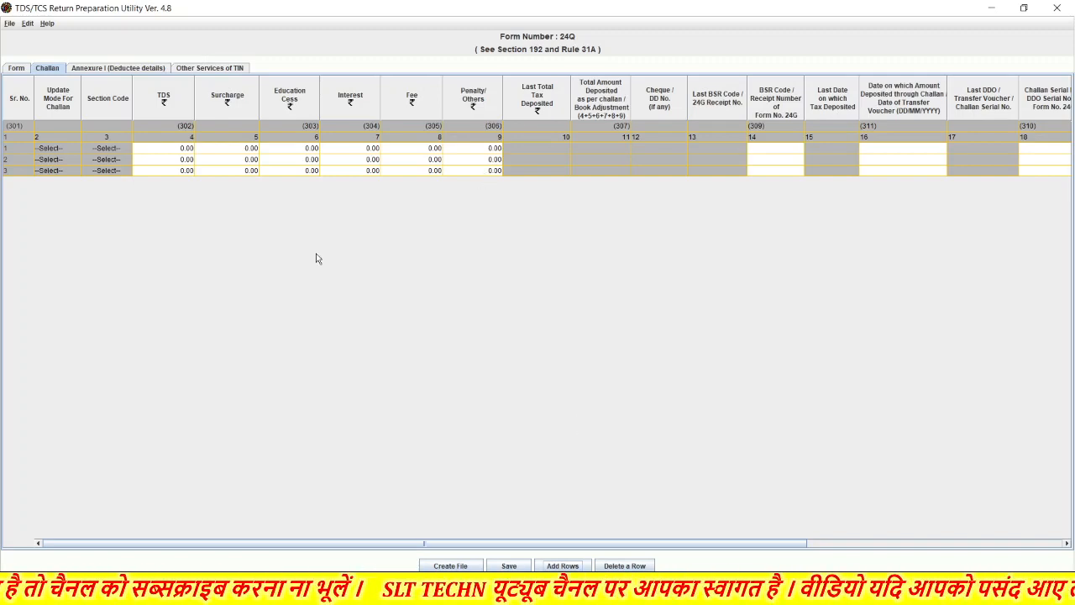
left_click(119, 69)
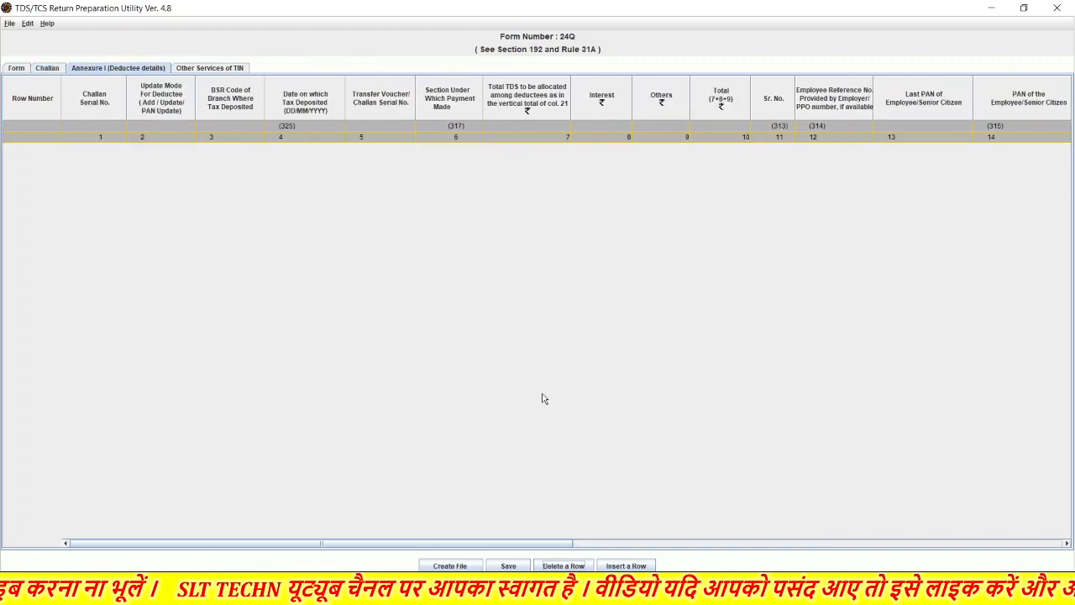
- Insert 10 deductee records for each of challans 1, 2 and 3, giving 30 rows
left_click(622, 566)
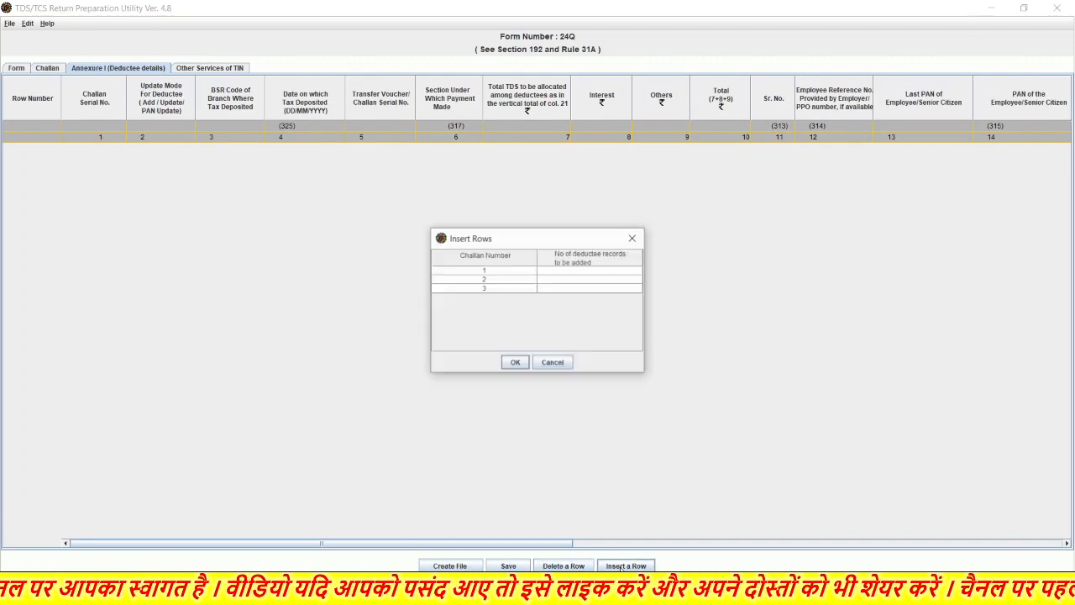
left_click(582, 272)
type("10")
key("Return")
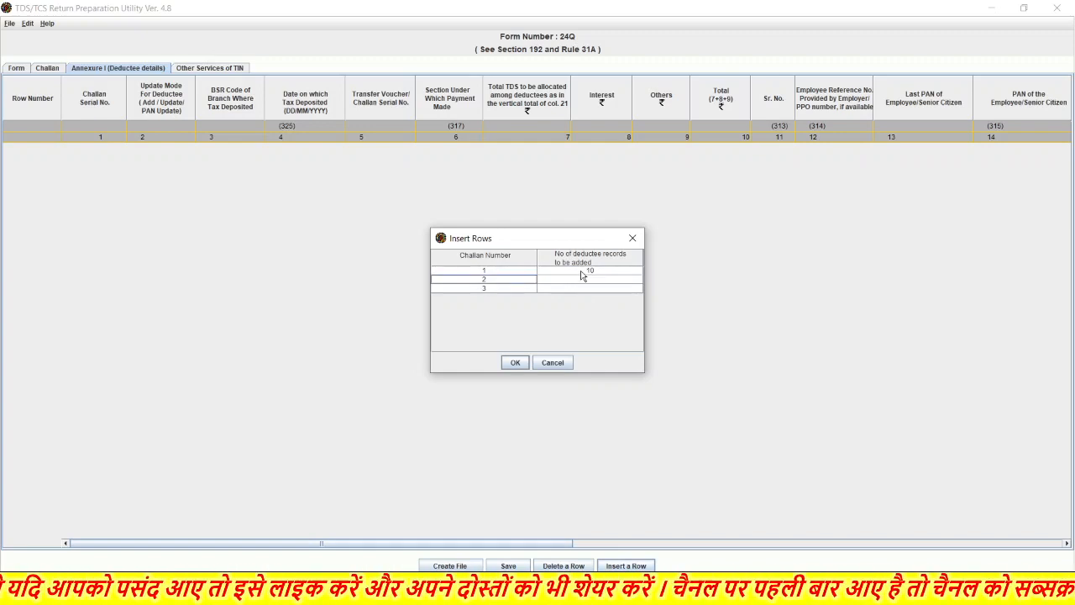
key("Down")
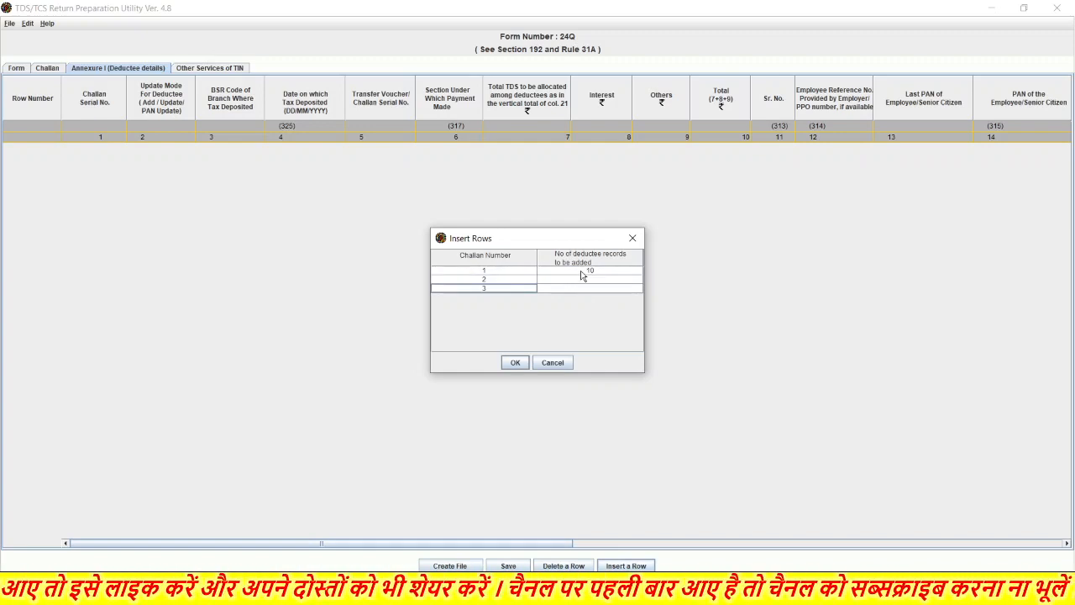
key("Tab")
type("1")
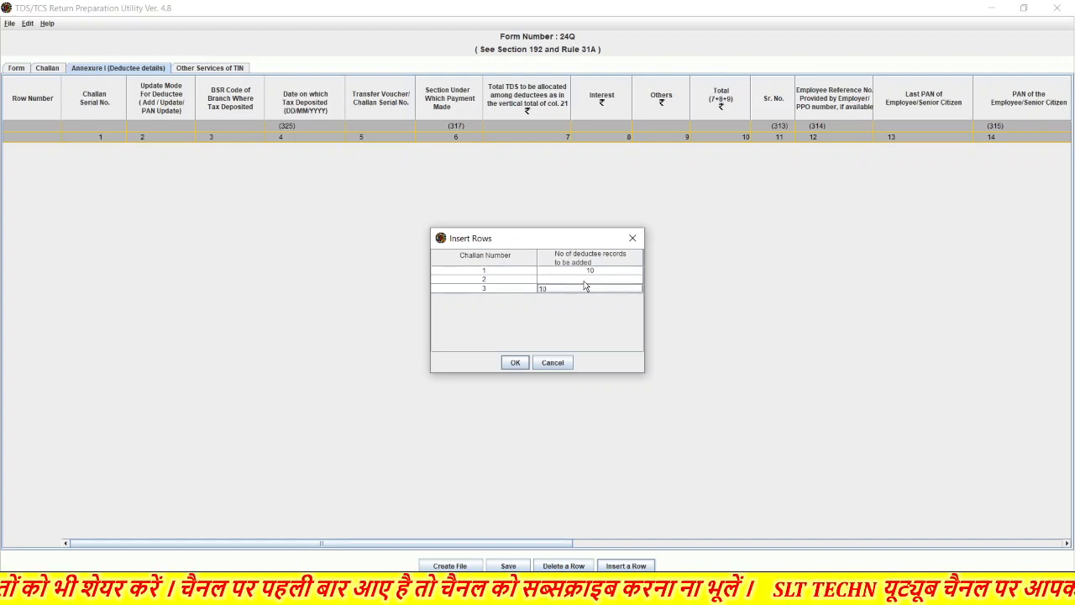
left_click(585, 282)
type("10")
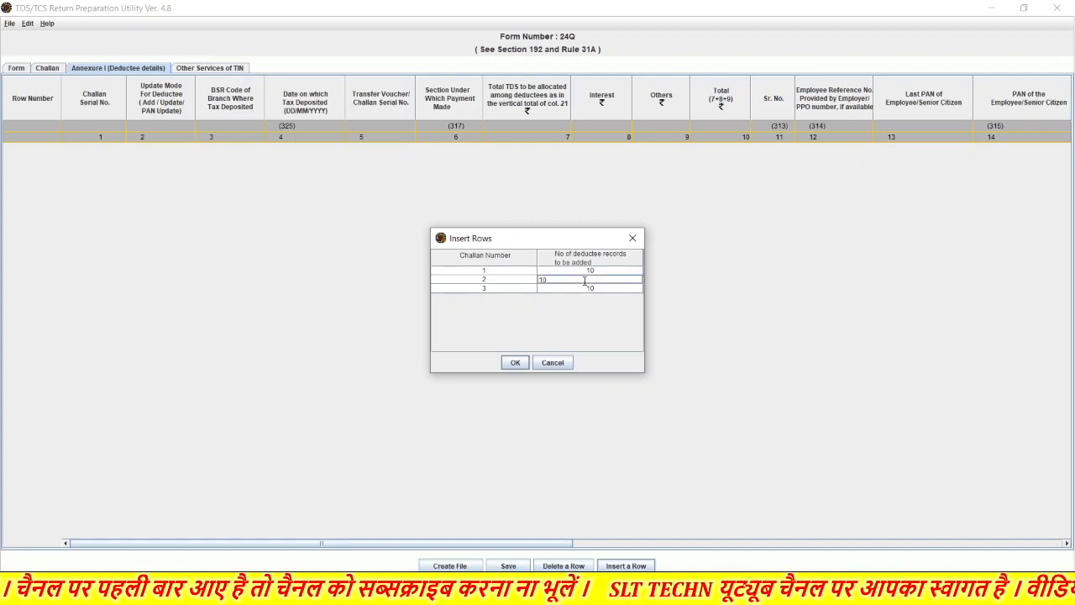
left_click(516, 362)
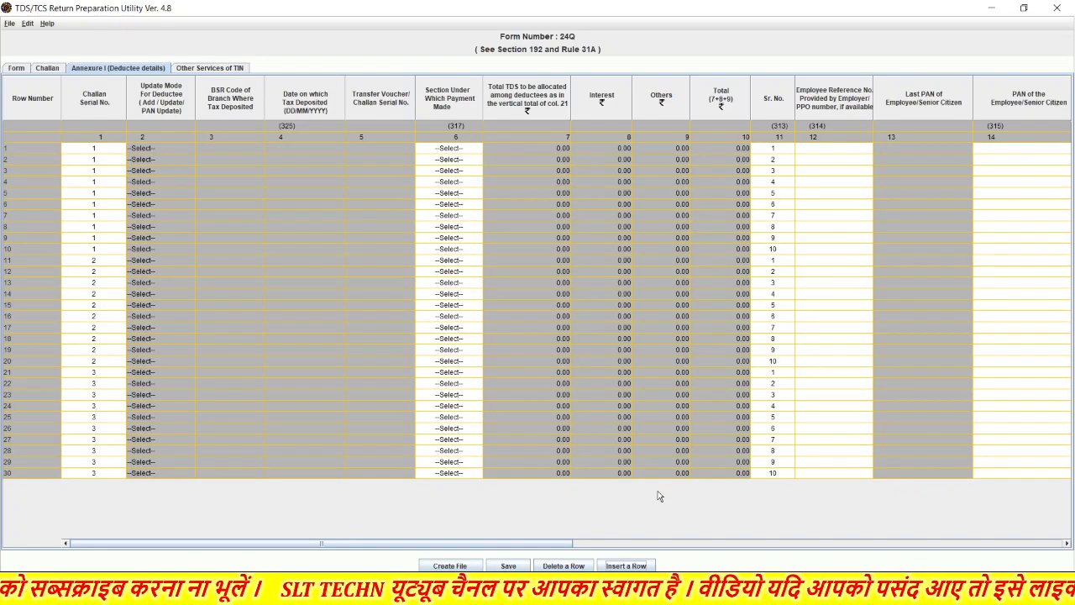
- Set the first deductee row's payment section to 92A
left_click(460, 151)
left_click(460, 151)
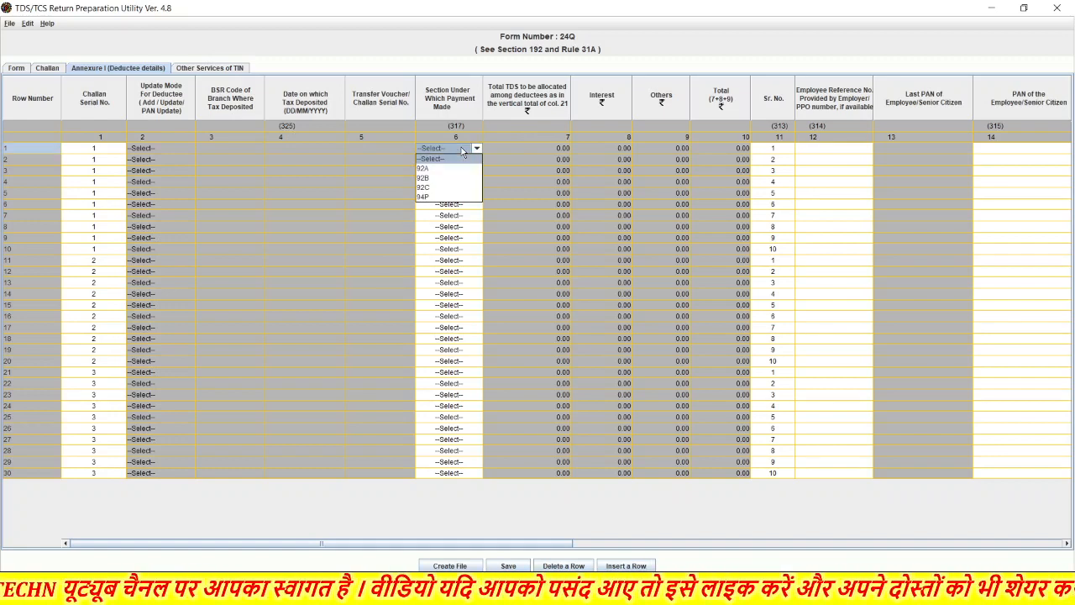
left_click(441, 169)
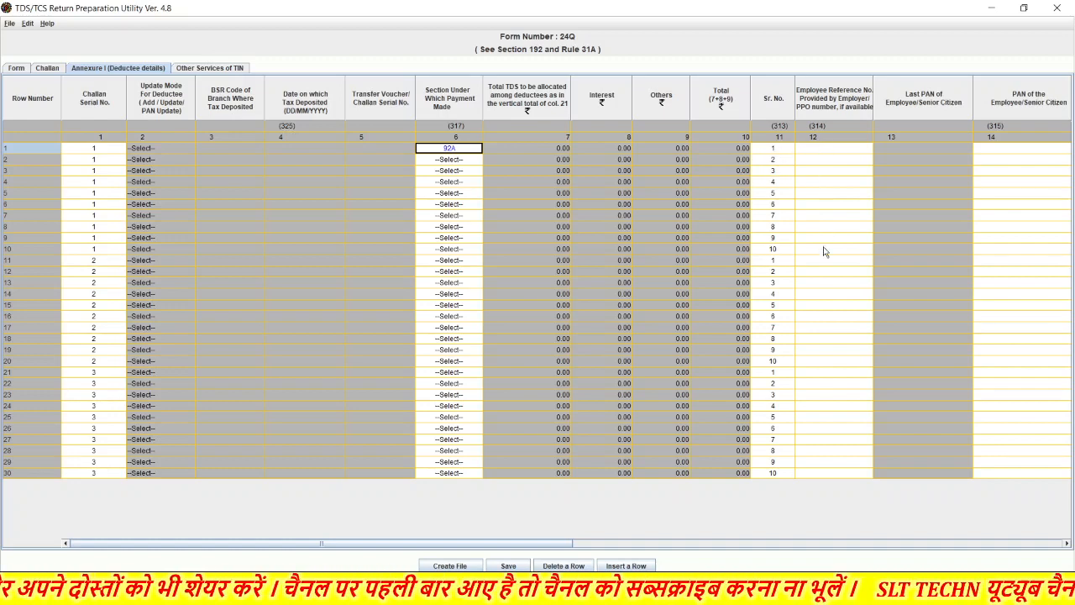
- Select row 1's PAN, name and payment-date cells, then the payment dates of rows 8 and 19
scroll(823, 254, "right", 5)
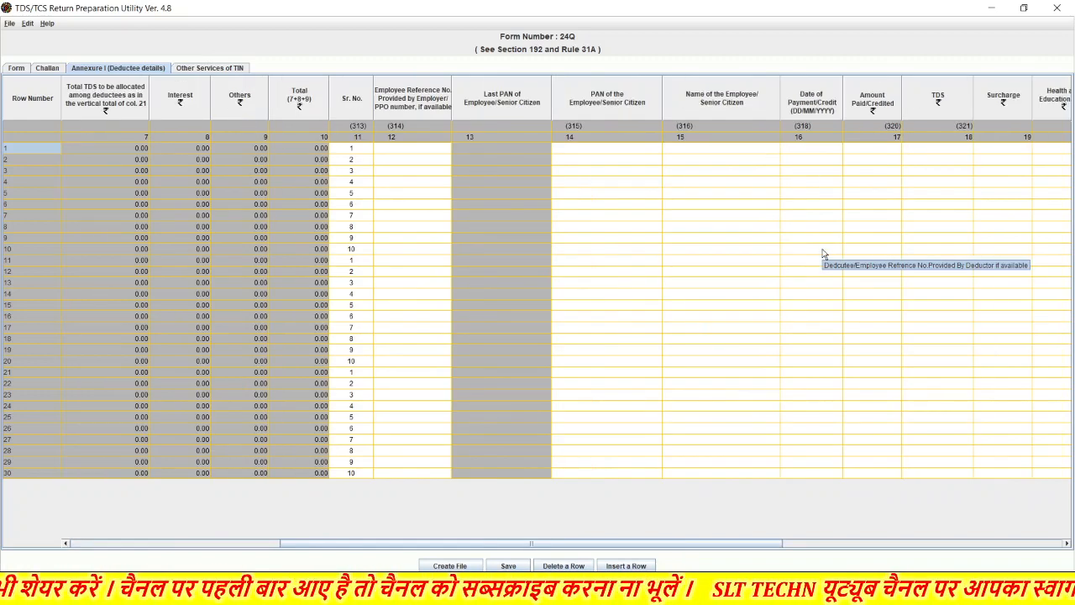
left_click(598, 152)
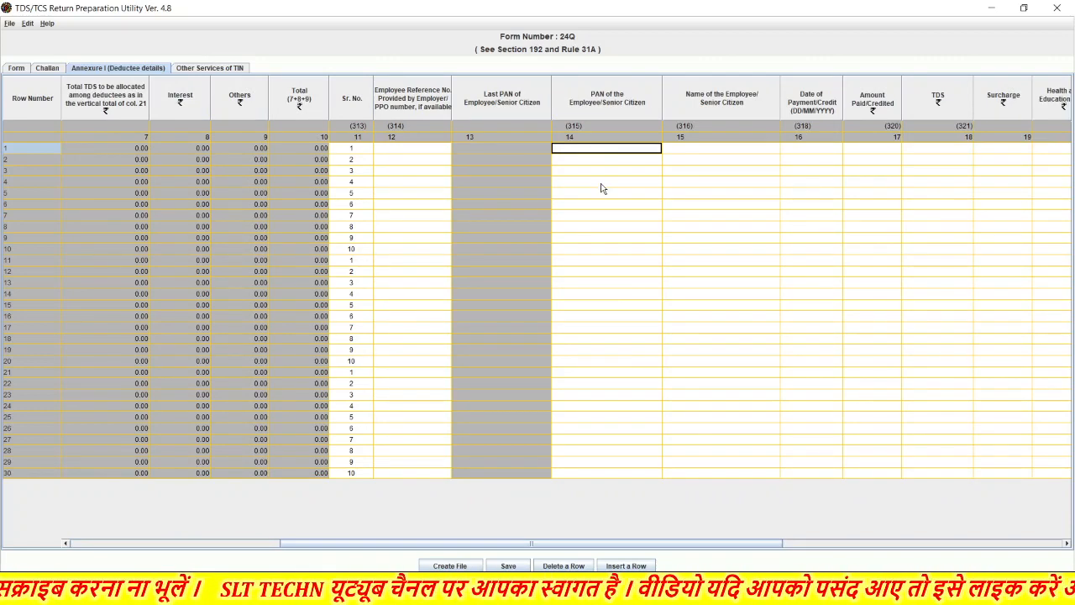
left_click(718, 152)
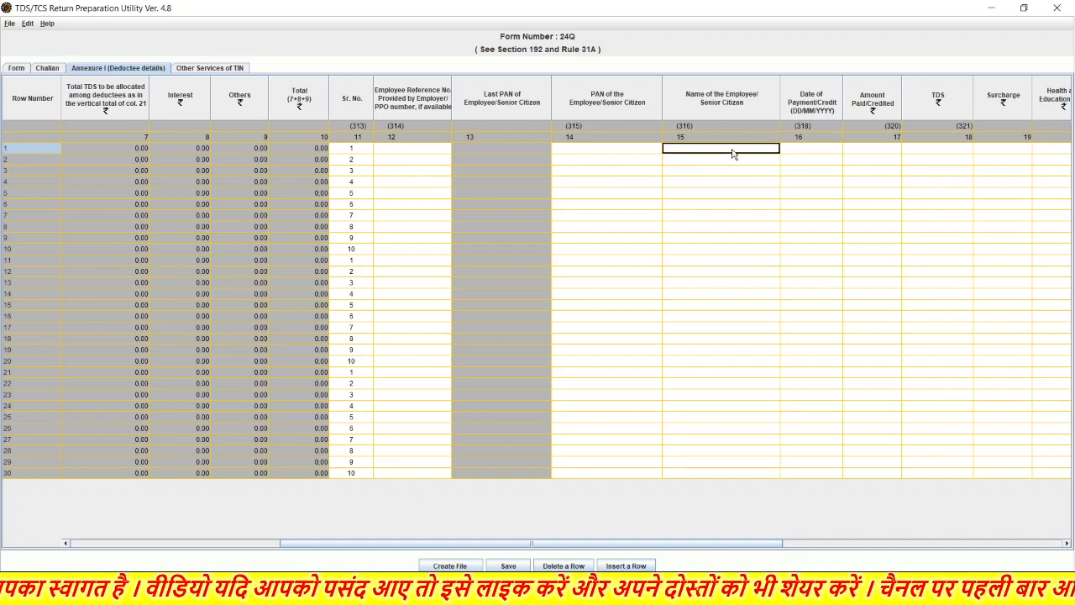
left_click(811, 149)
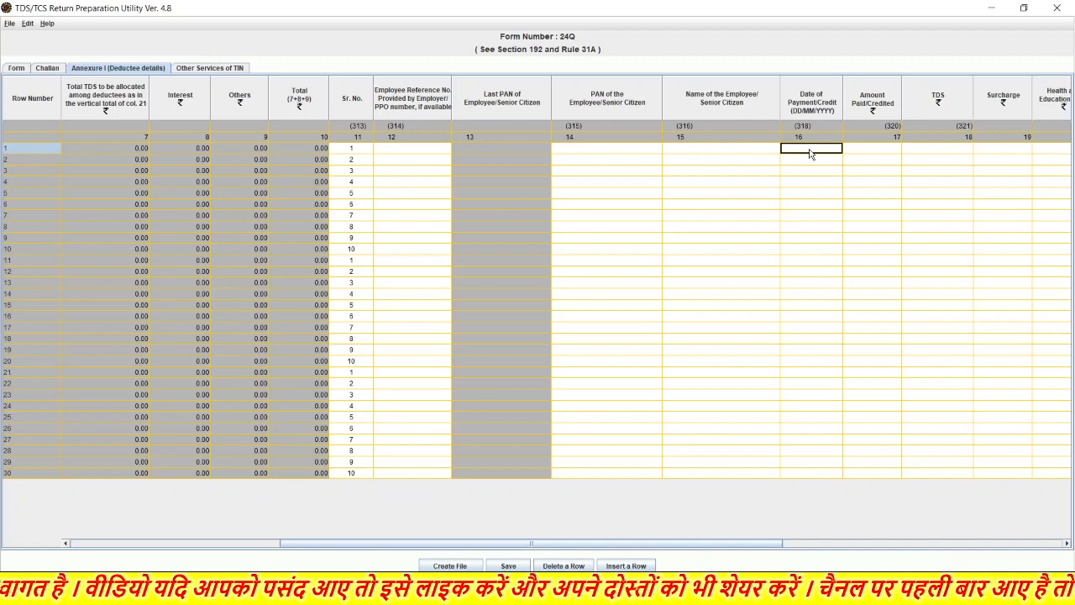
left_click(798, 229)
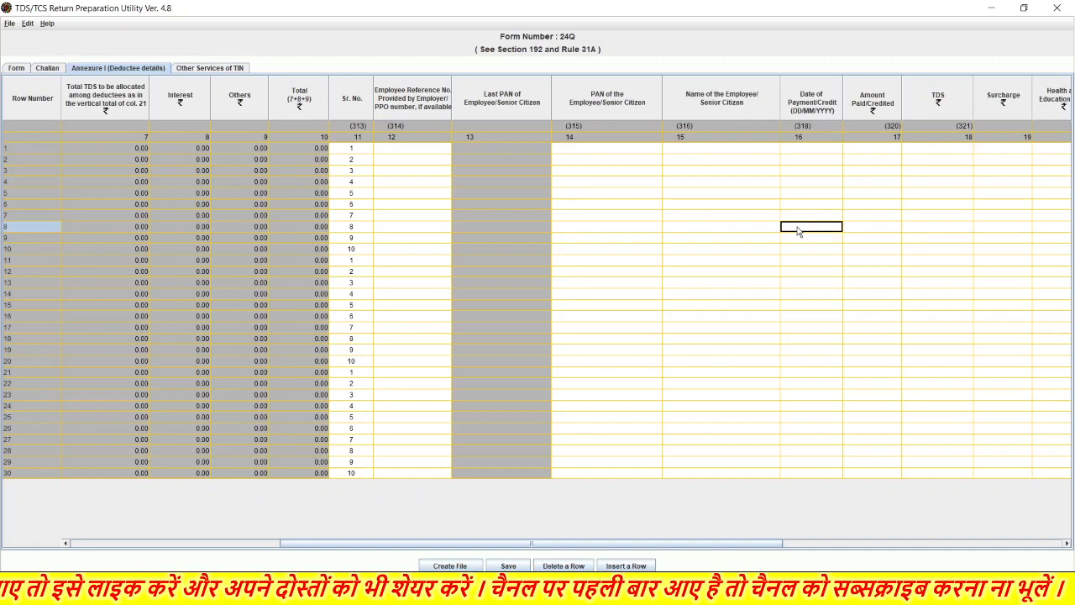
left_click(801, 354)
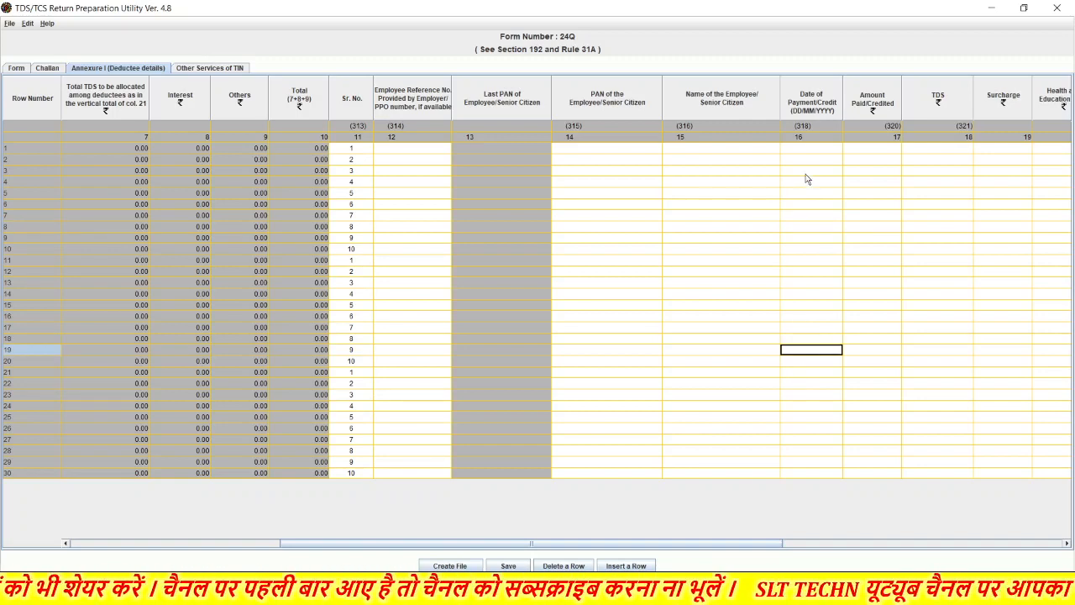
scroll(813, 244, "right", 5)
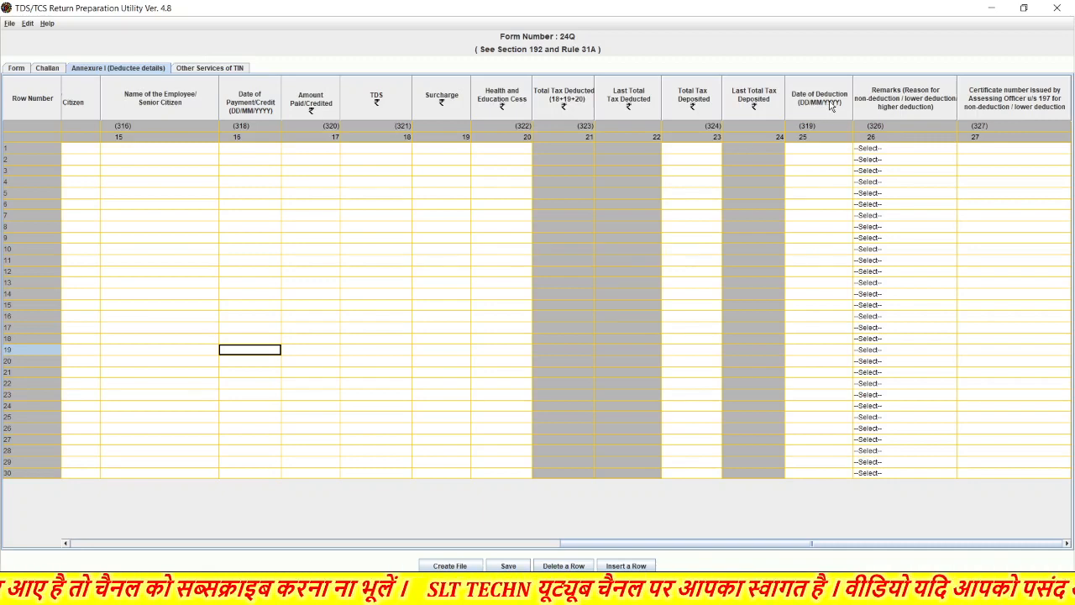
left_click(817, 152)
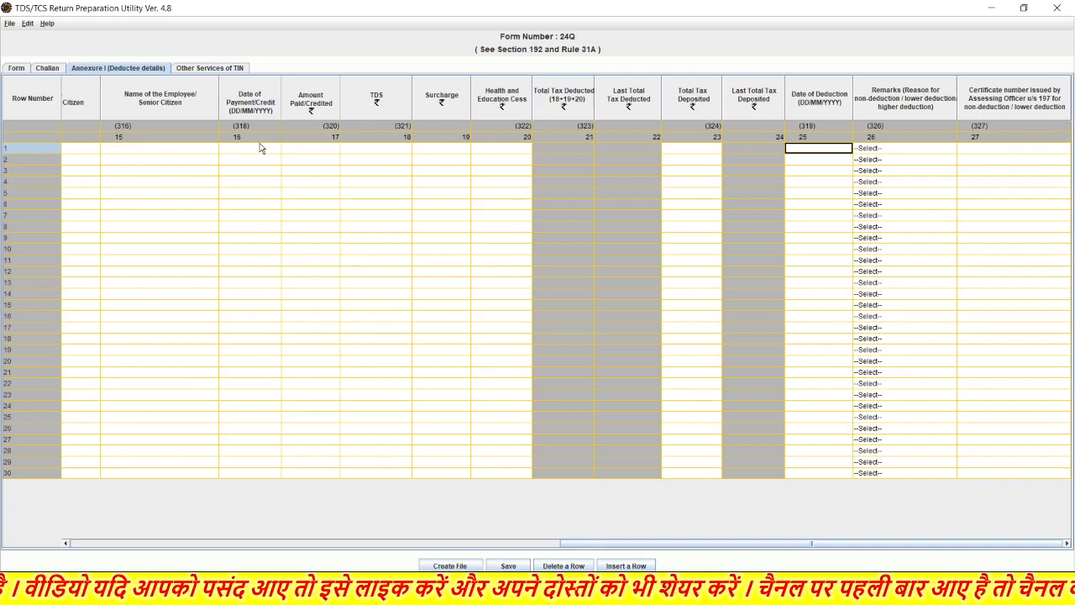
left_click(260, 147)
left_click(823, 155)
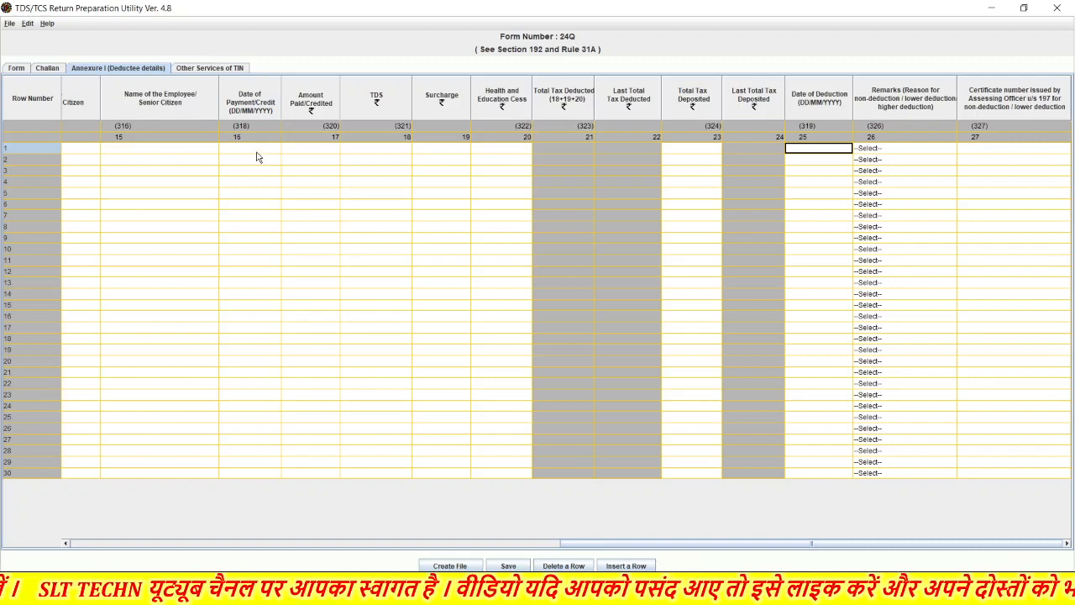
left_click(317, 154)
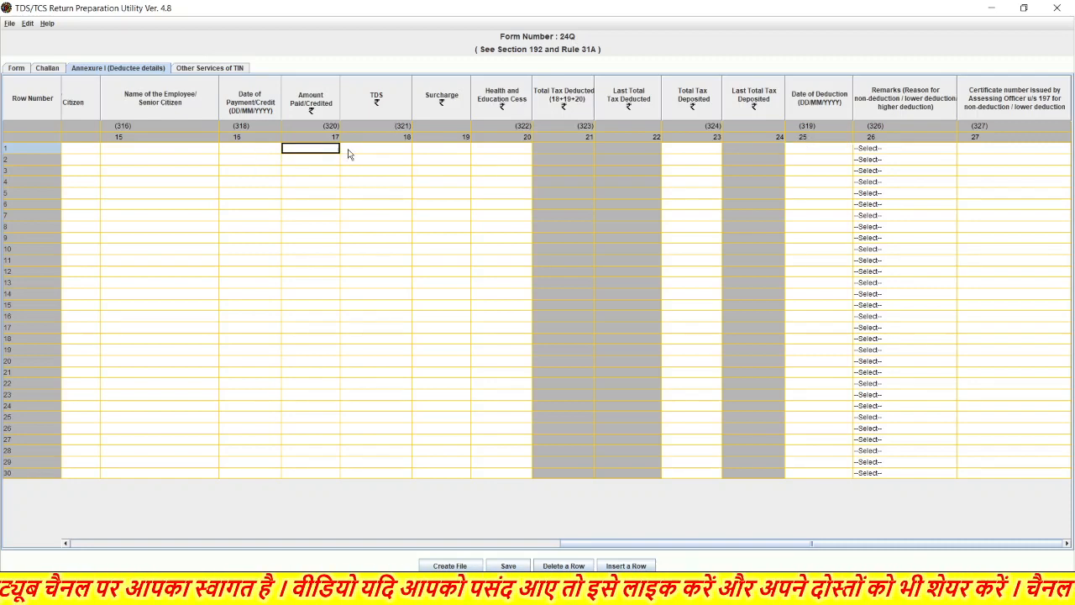
left_click(384, 152)
left_click(323, 154)
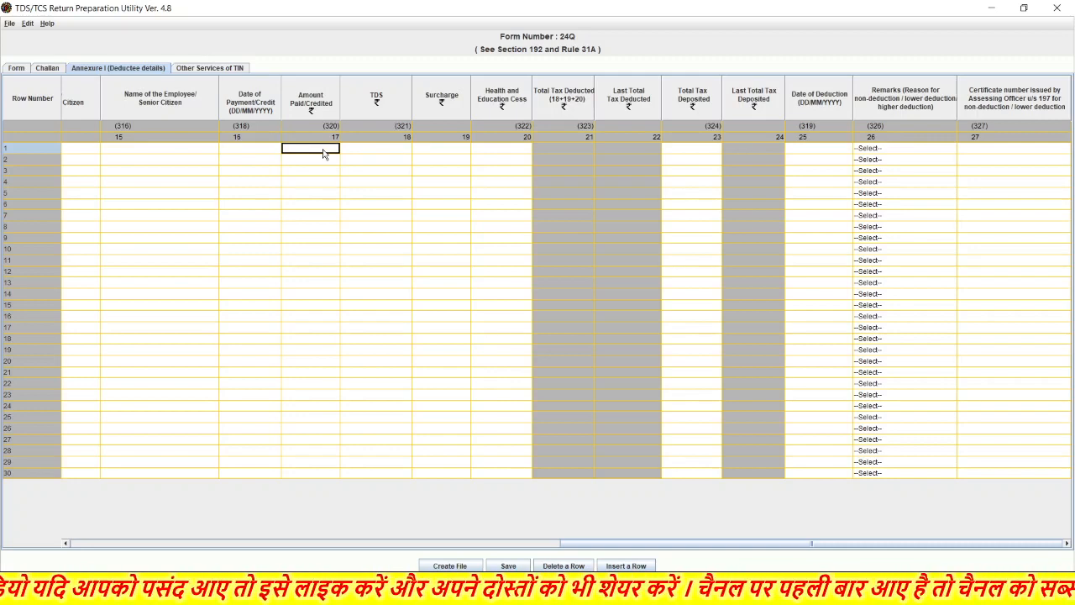
left_click(383, 153)
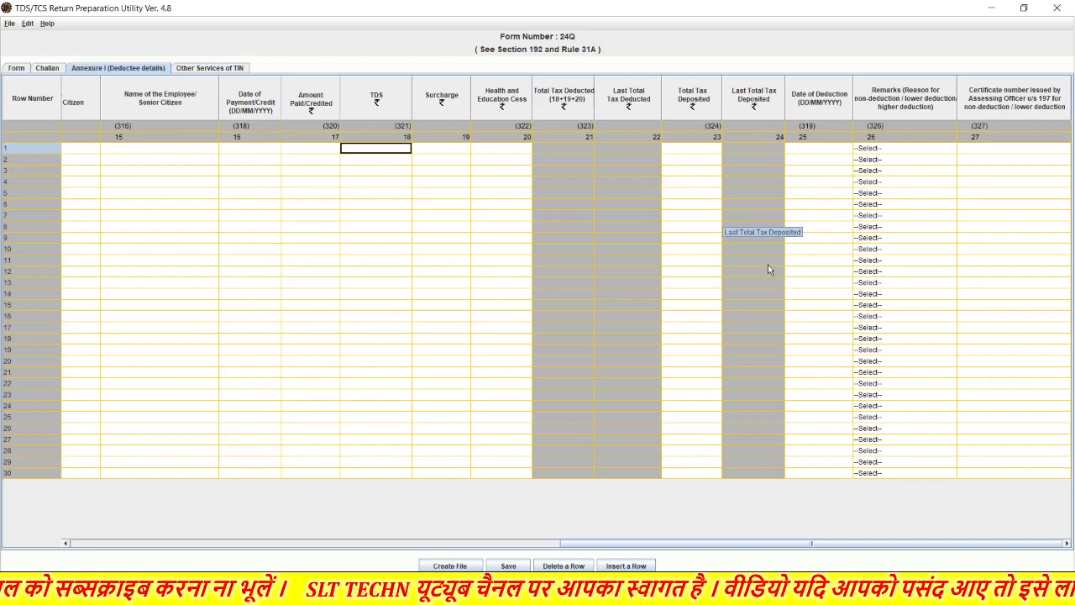
left_click(905, 152)
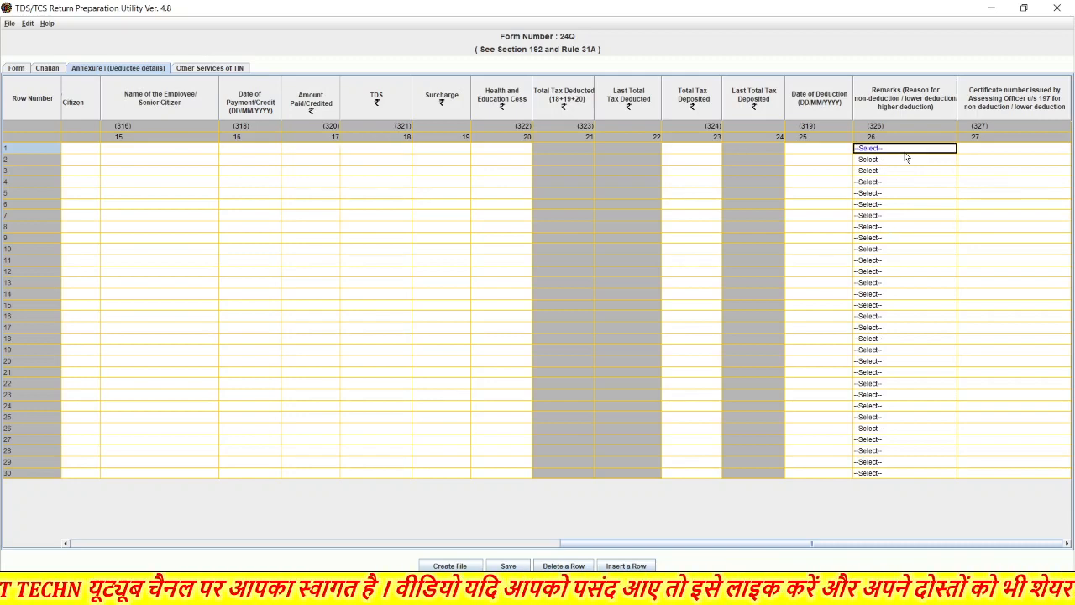
left_click(904, 152)
left_click(905, 152)
left_click(905, 152)
left_click(905, 152)
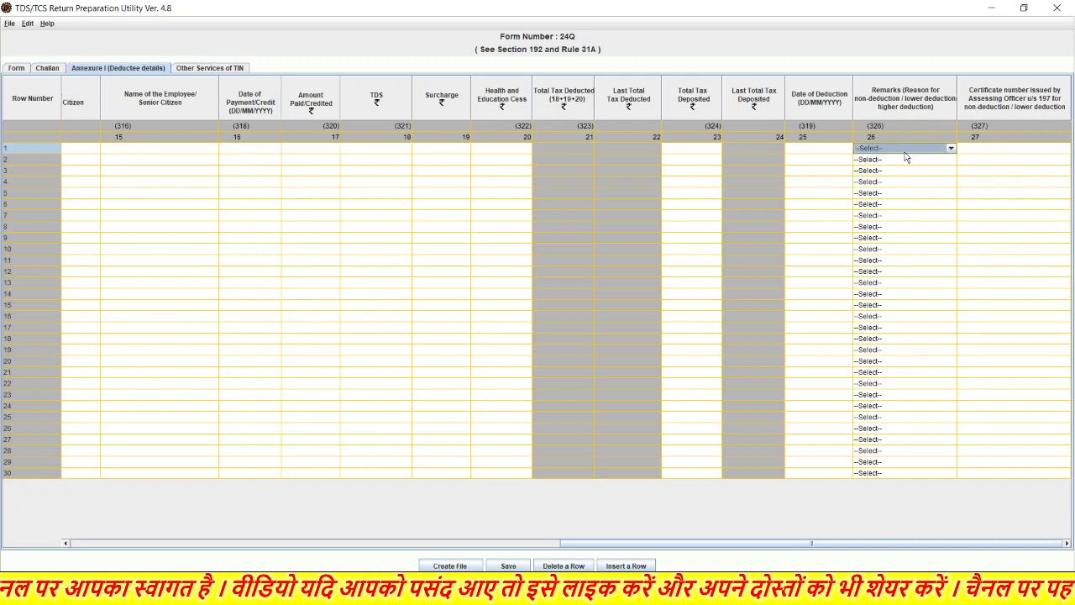
scroll(989, 213, "up", 5)
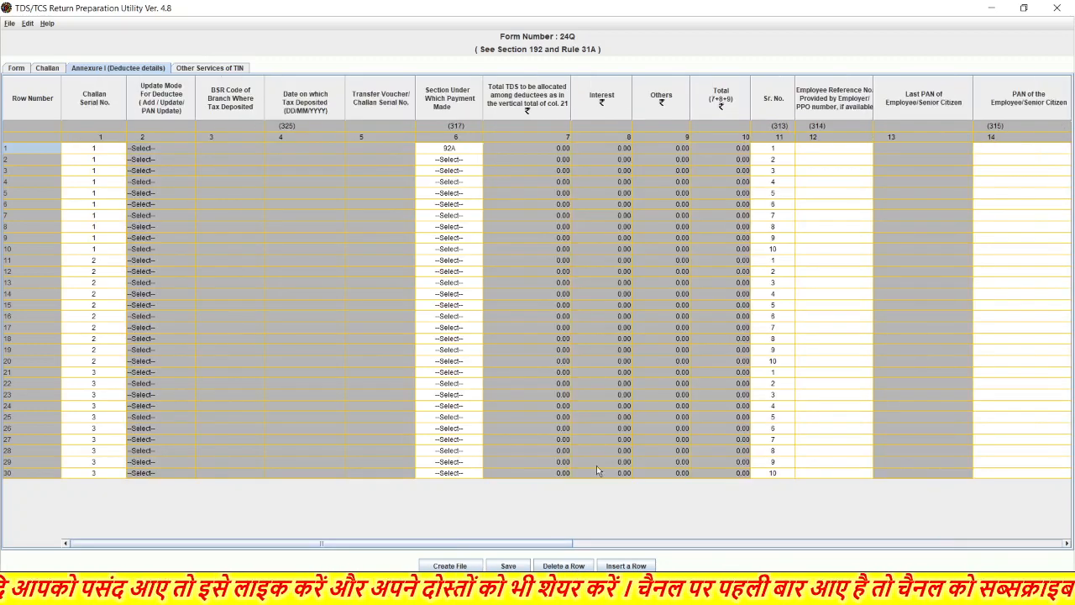
- Attempt Save and Create File, dismiss the TAN and account warnings, then exit without saving
left_click(510, 567)
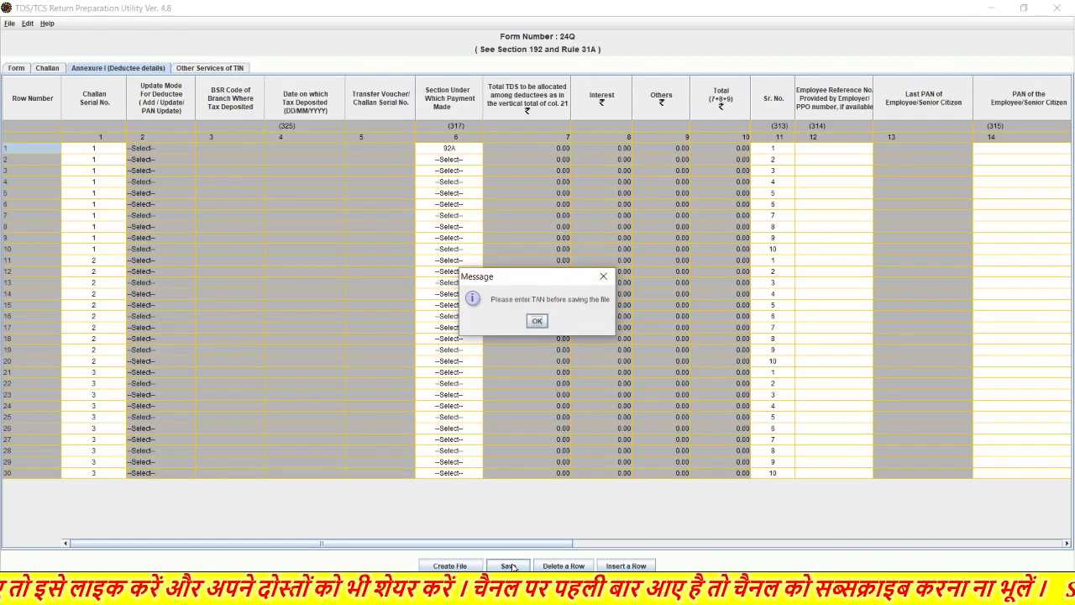
left_click(604, 277)
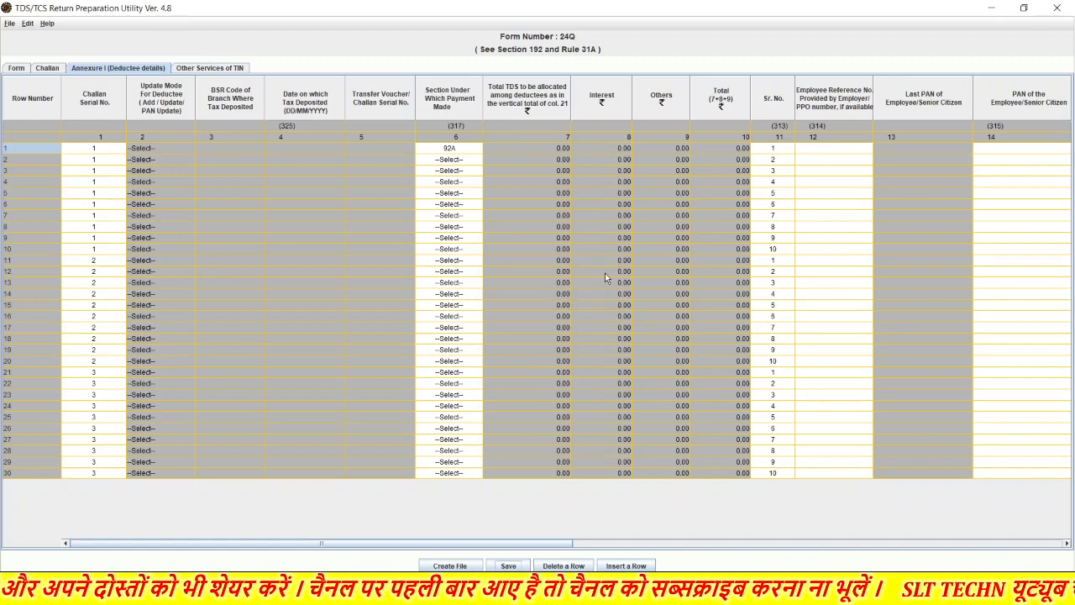
left_click(450, 566)
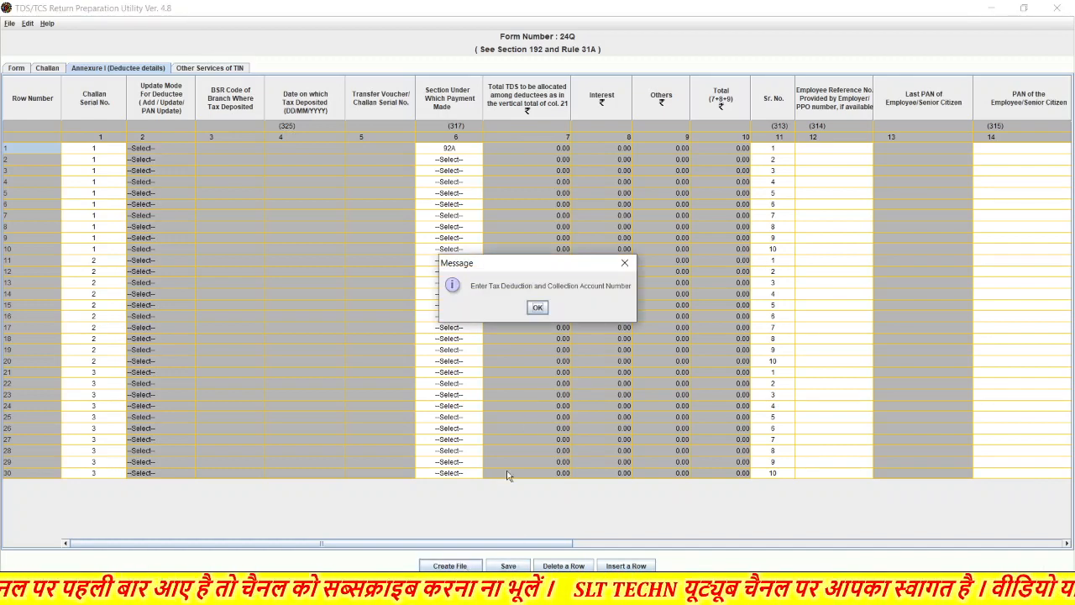
left_click(538, 308)
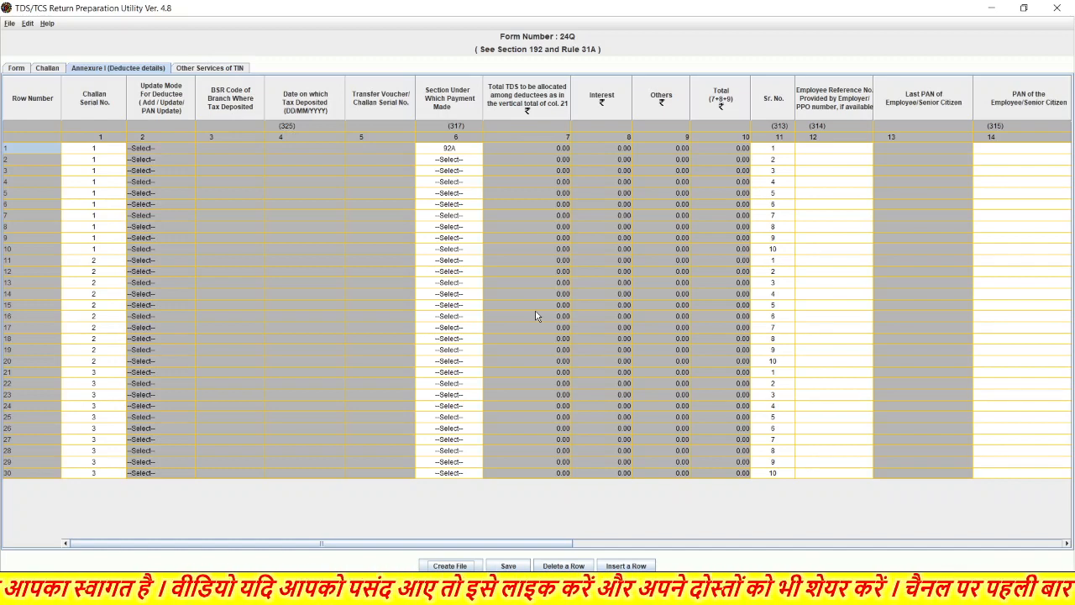
left_click(1059, 9)
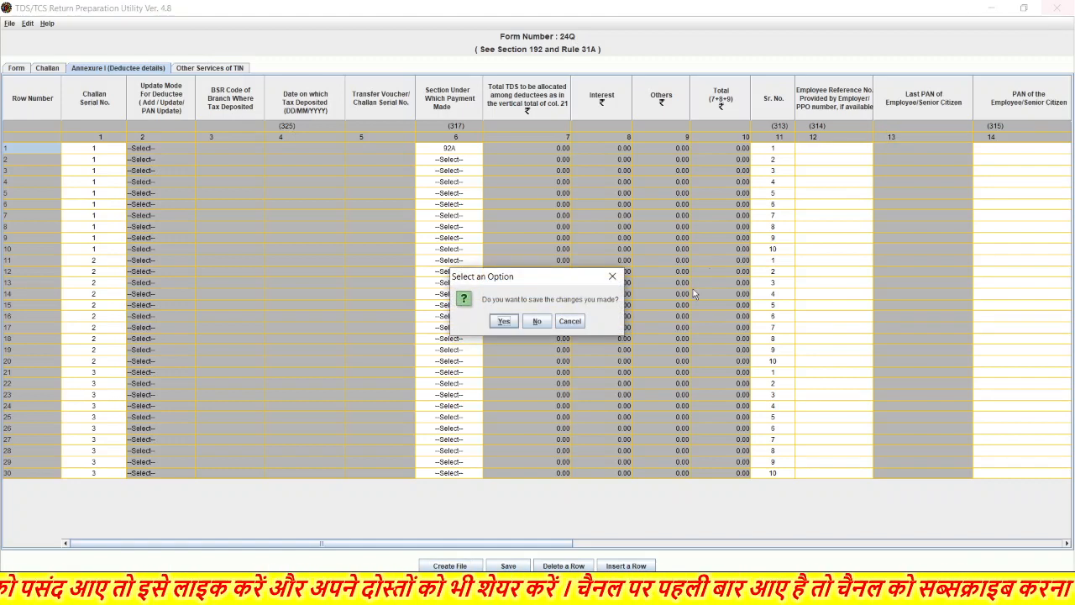
left_click(538, 322)
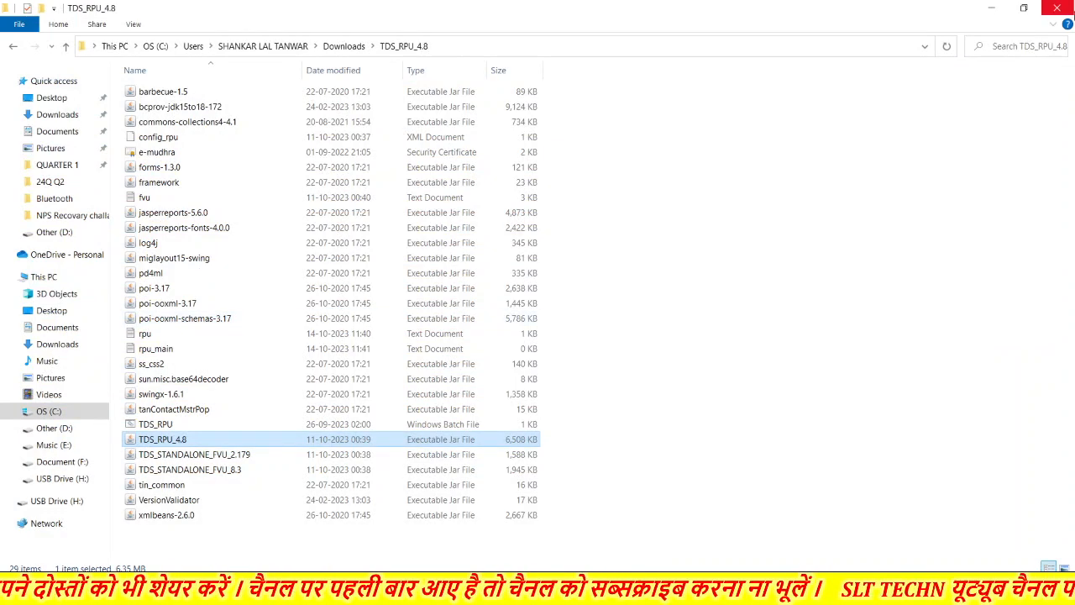
- Close the TDS_RPU_4.8 File Explorer window so the Windows desktop shows
left_click(1064, 11)
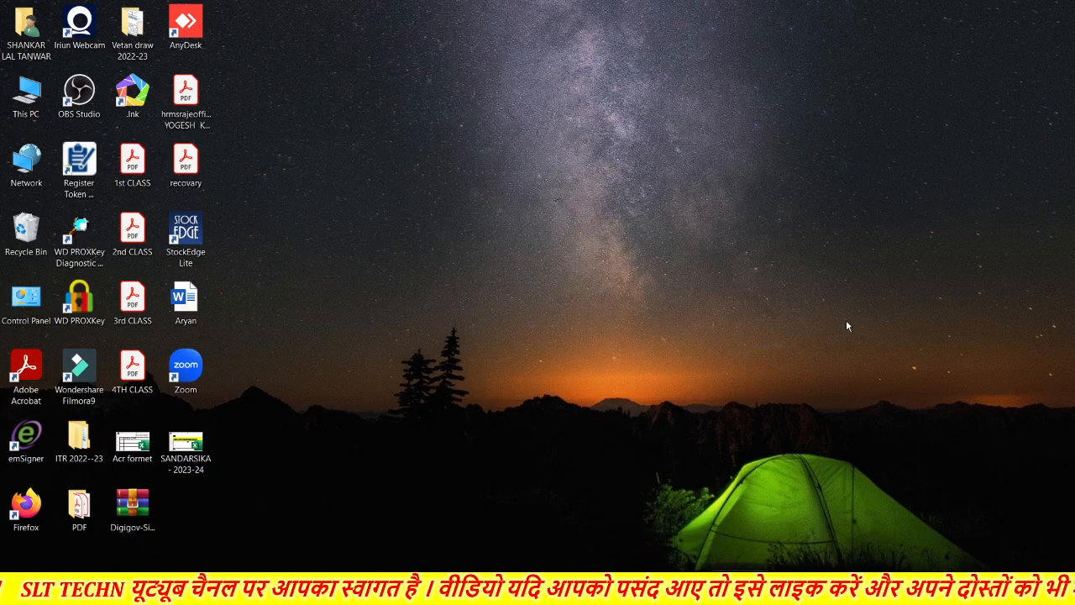
key("Down")
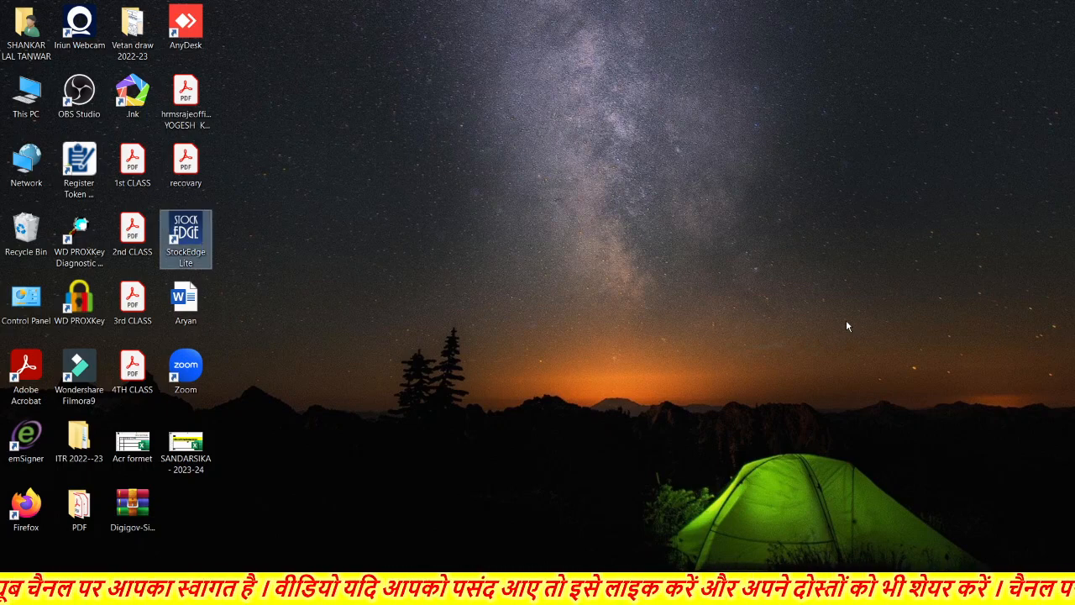
key("Down")
key("Down")
key("Down")
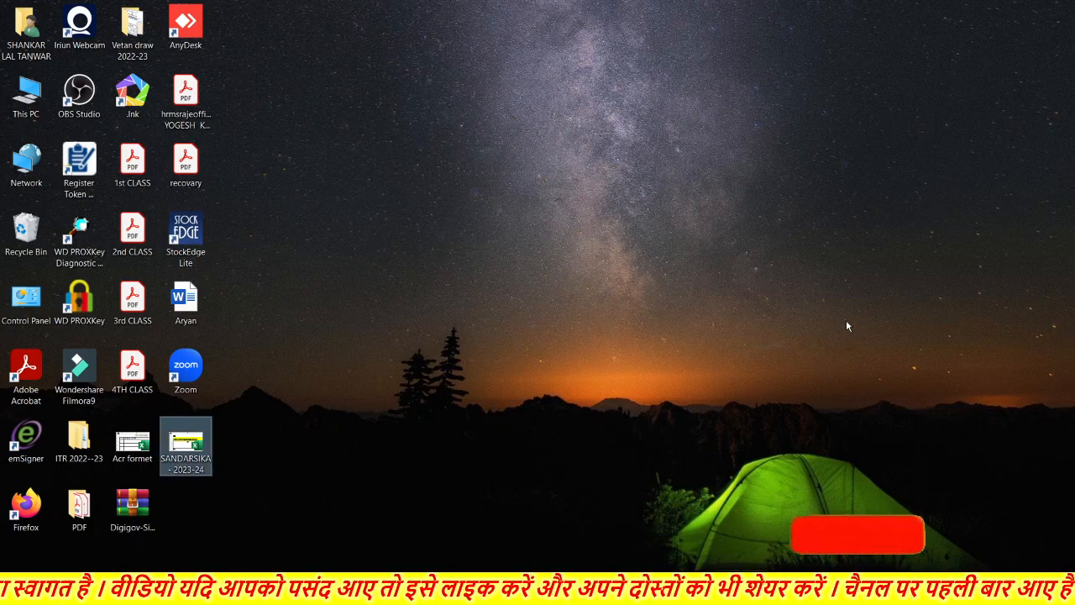